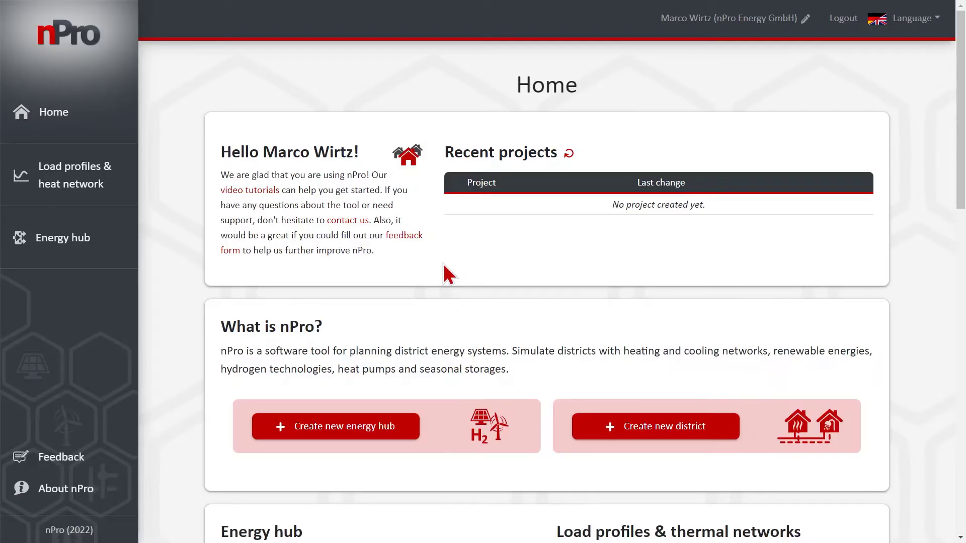
Create a new energy hub project from the template "Heating and cooling with geothermal"
left_click(107, 240)
left_click(536, 262)
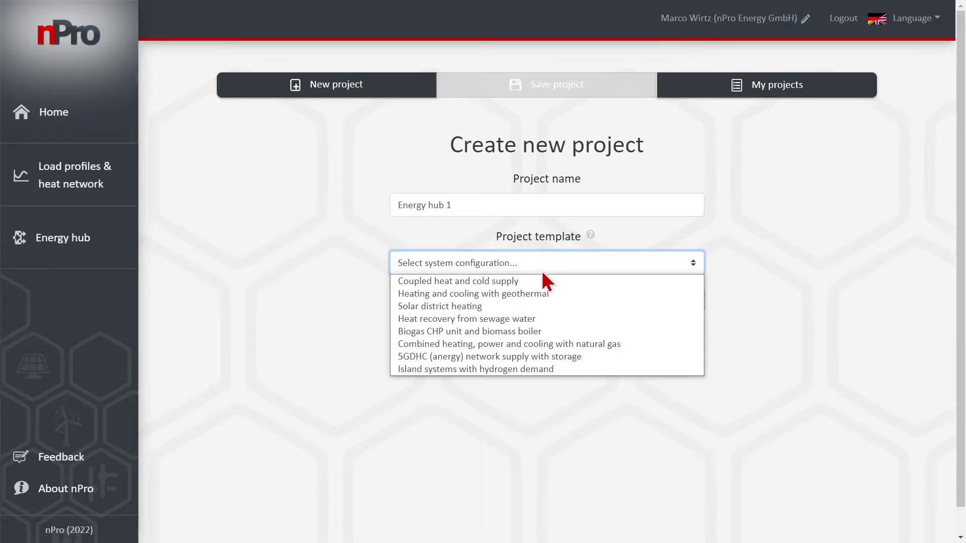
left_click(548, 294)
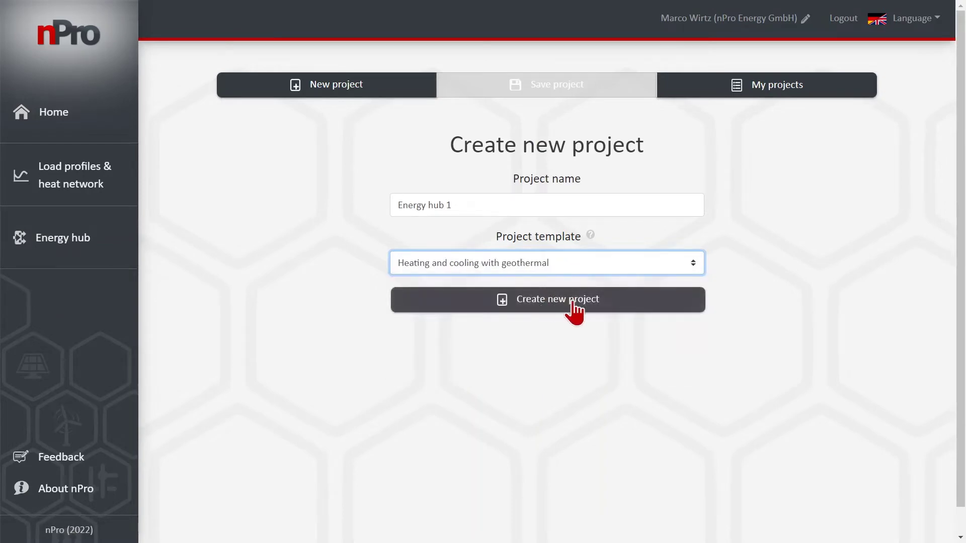
left_click(610, 309)
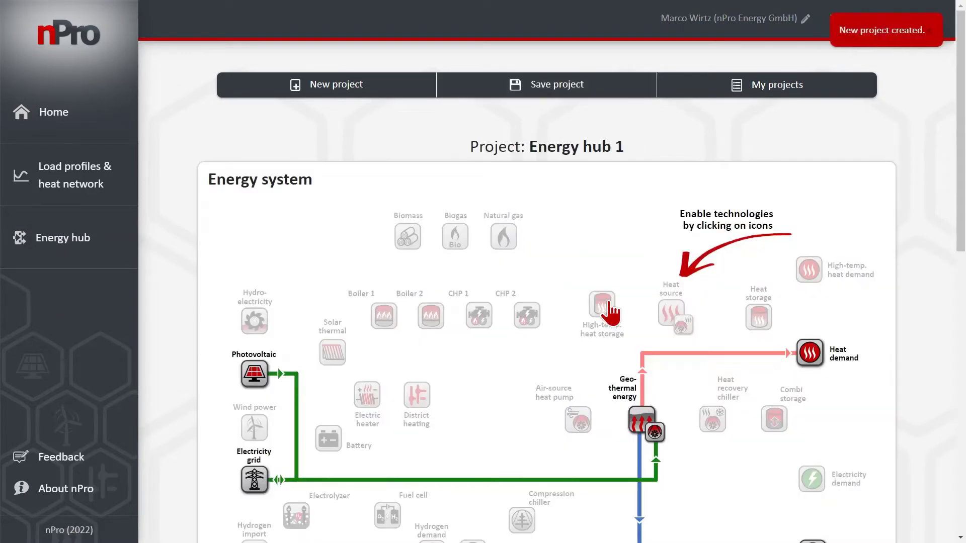
Remove the cooling demand and the geothermal energy source from the energy system diagram
scroll(615, 309, "down", 2)
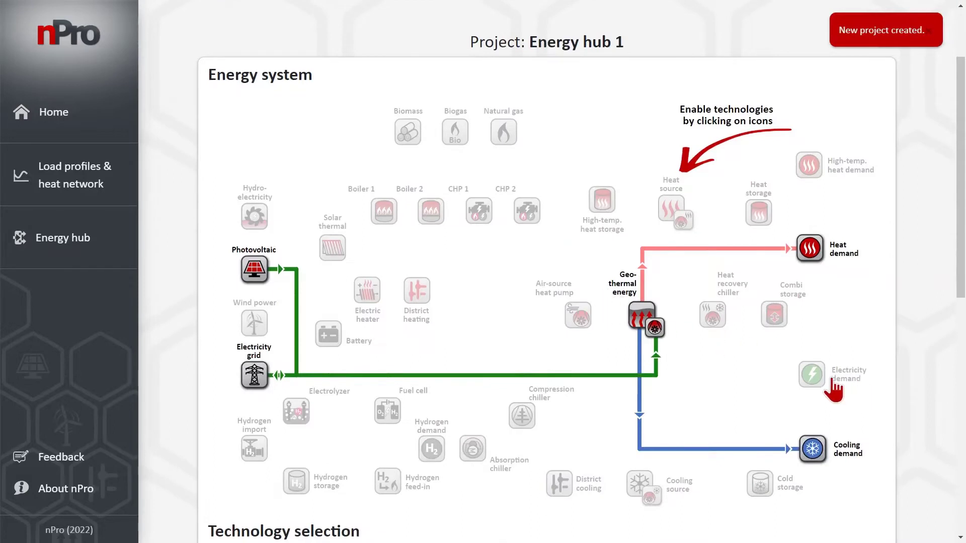
left_click(814, 448)
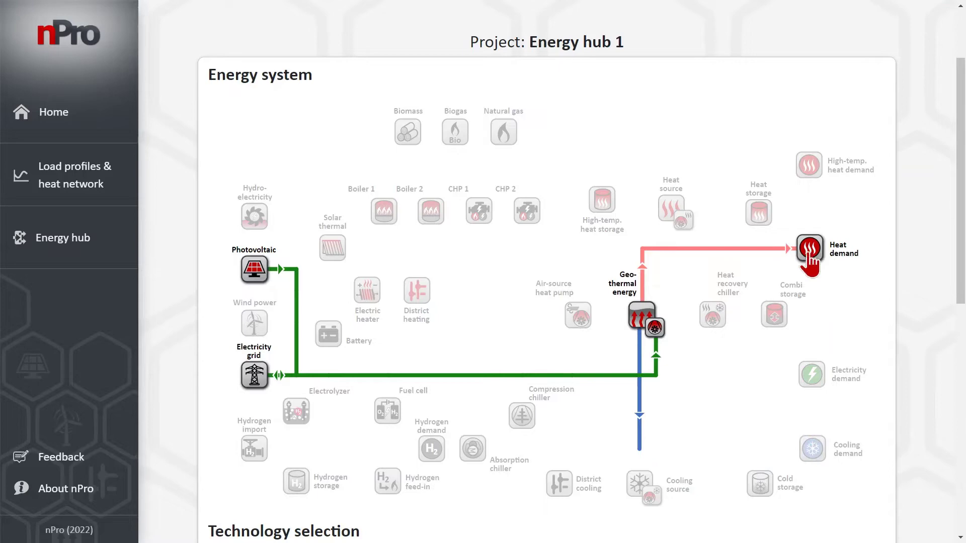
left_click(641, 316)
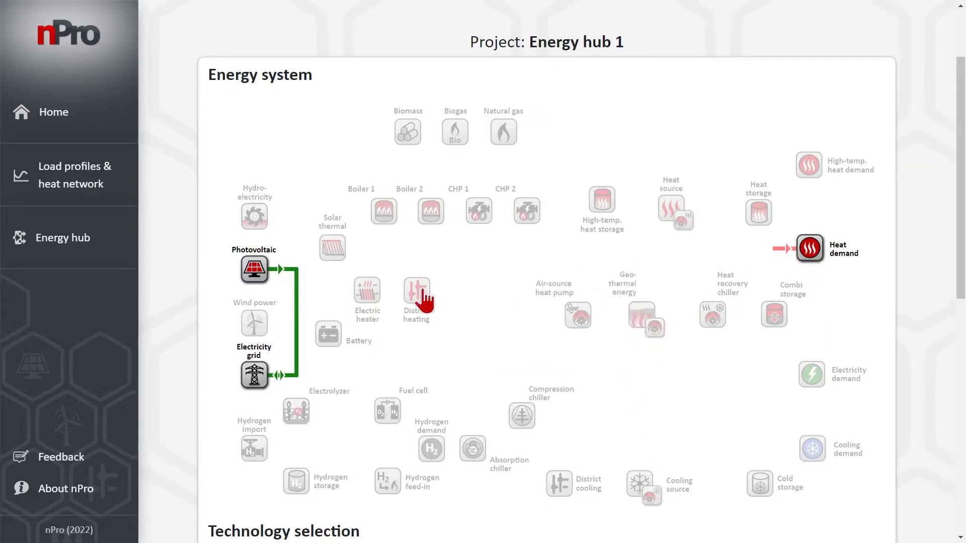
Add an electric heater, an electrolyzer, a hydrogen storage and a hydrogen demand to the energy system
left_click(370, 297)
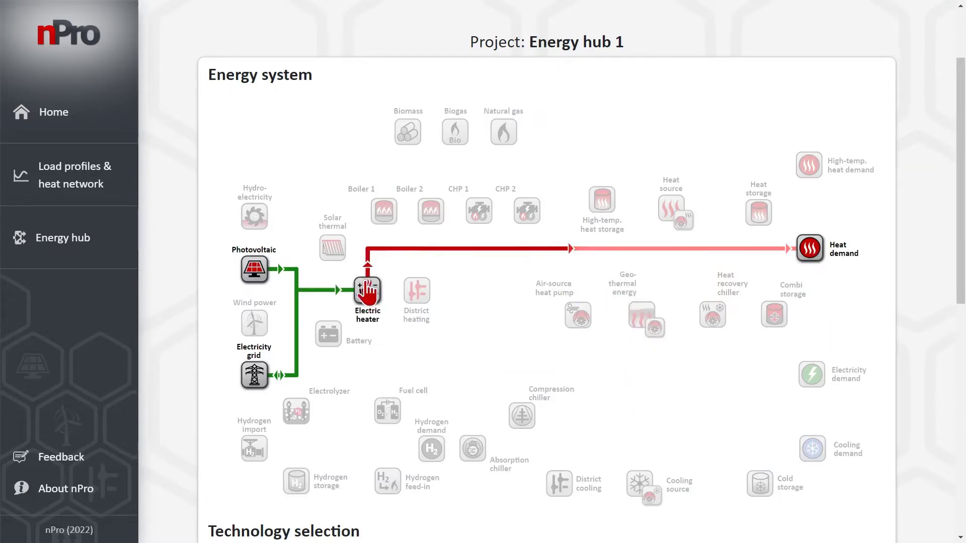
scroll(371, 284, "down", 2)
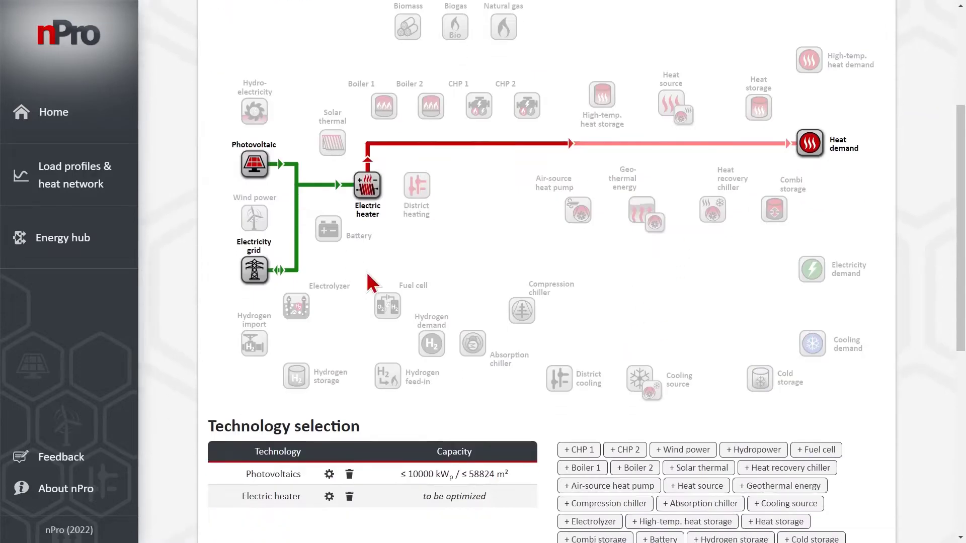
left_click(296, 317)
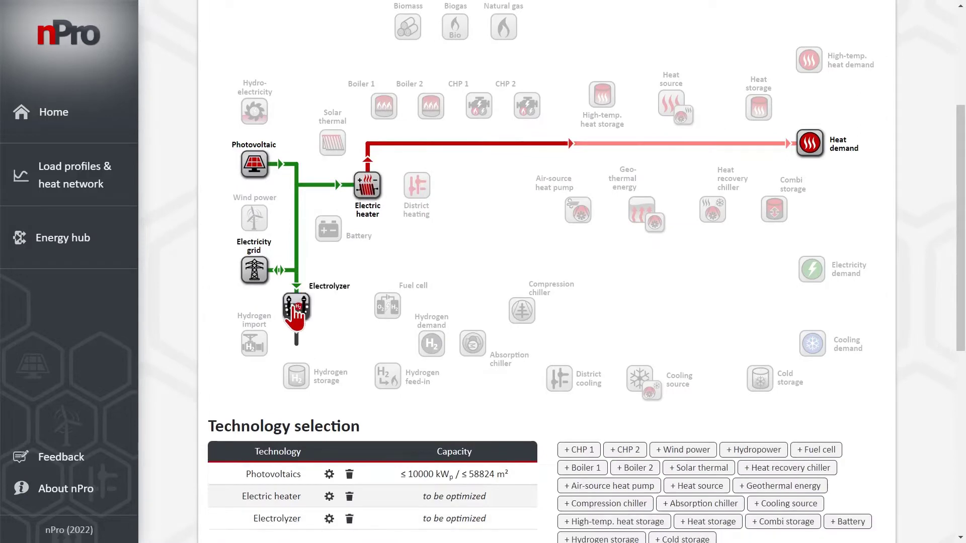
left_click(296, 379)
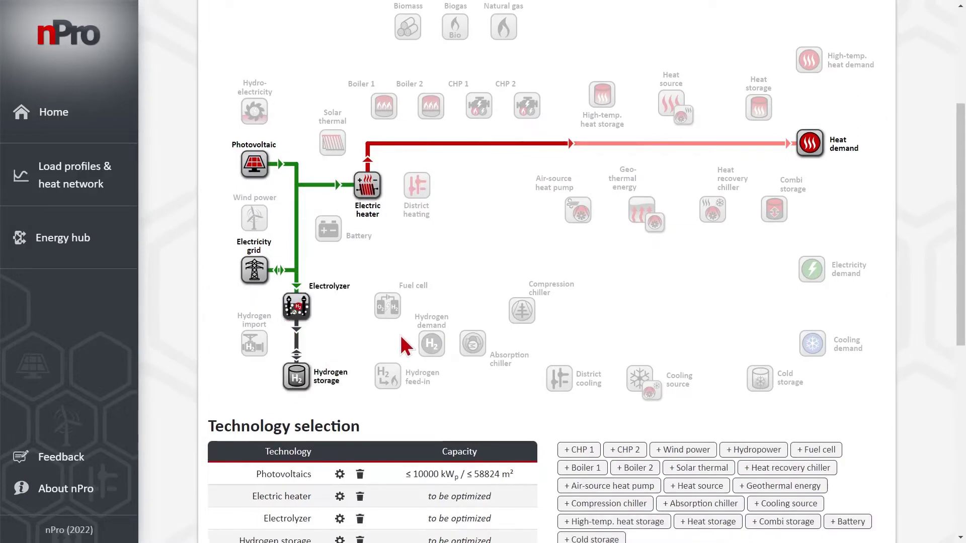
left_click(432, 345)
scroll(433, 337, "up", 2)
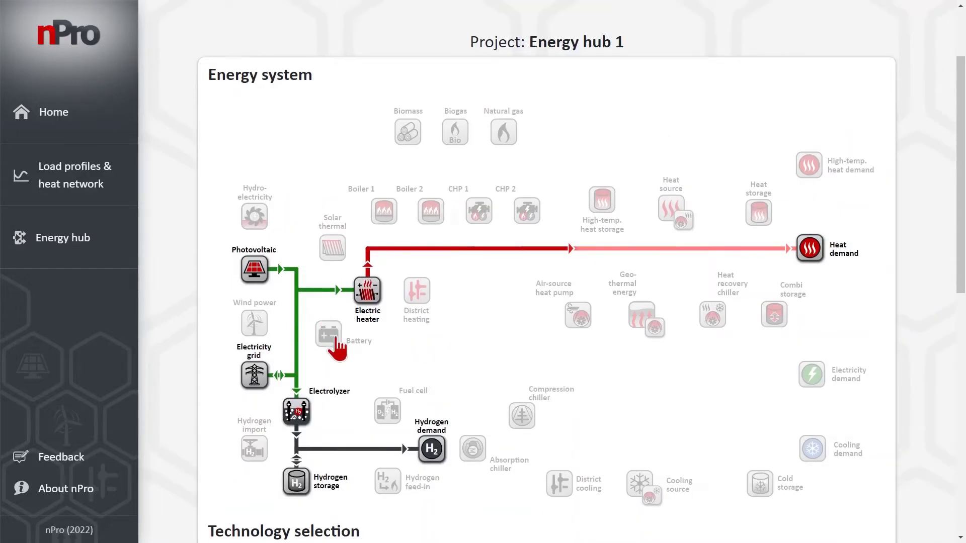
Review the electric heater's capacity, technical and economic parameters
scroll(298, 409, "down", 4)
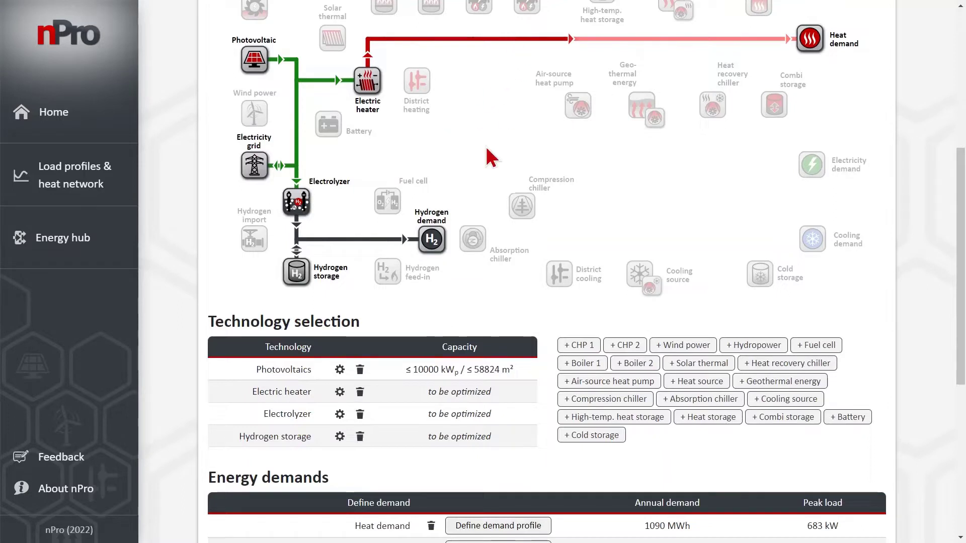
left_click(302, 400)
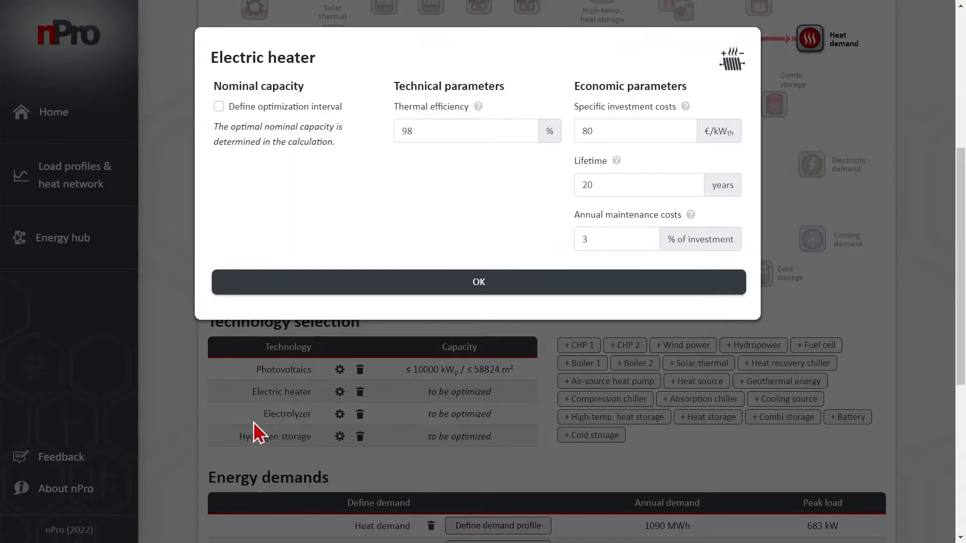
left_click(281, 427)
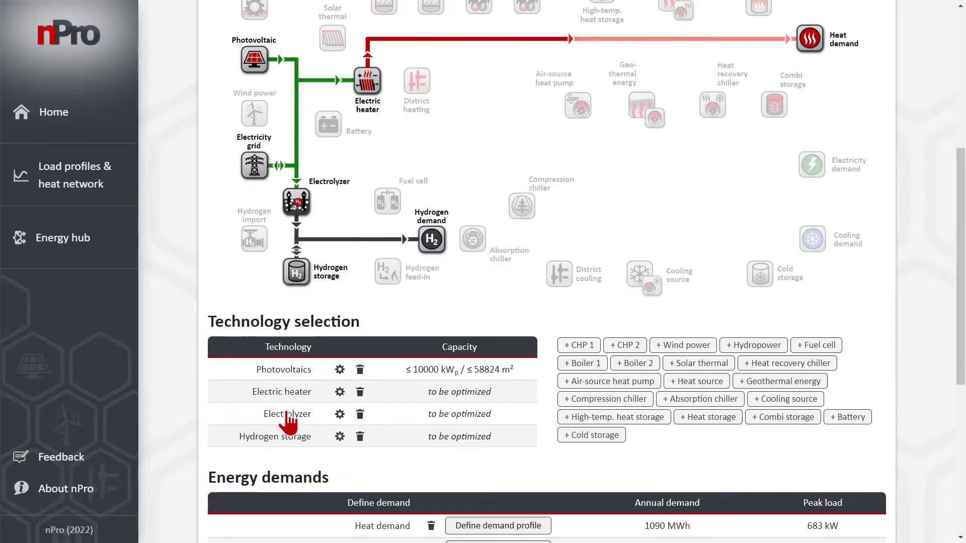
Enable waste heat recovery for the electrolyzer
left_click(289, 417)
left_click(398, 182)
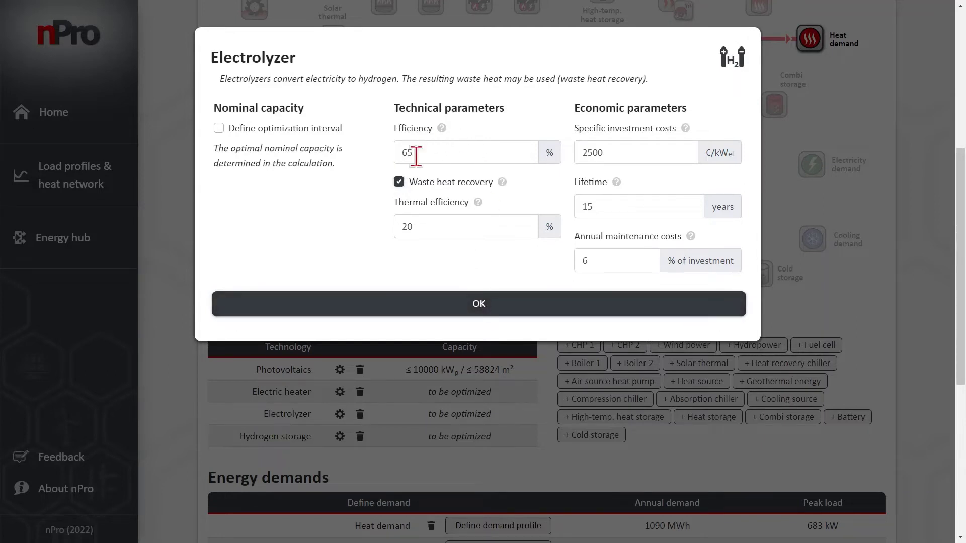
left_click(491, 304)
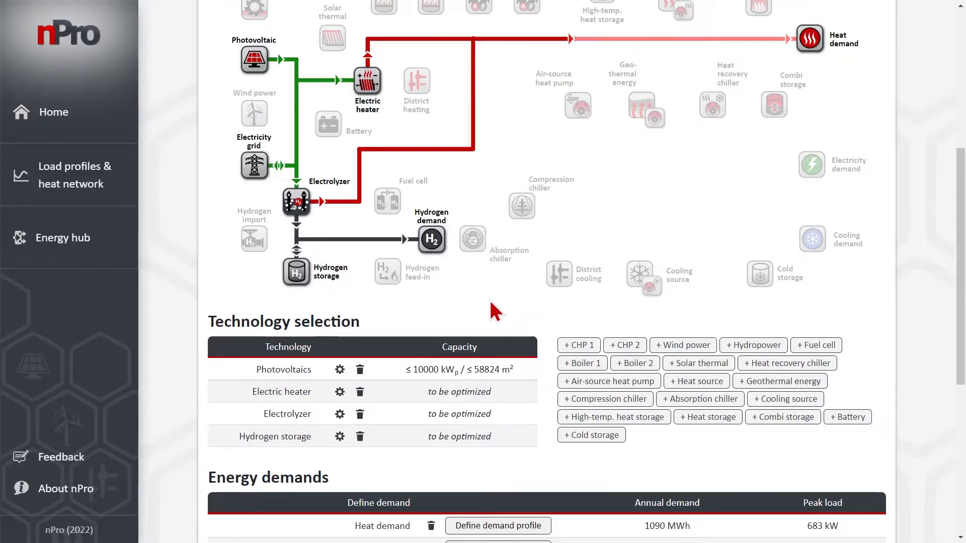
Set the electricity grid's supply price to 0,24 €/kWh and run the sizing of the technologies
scroll(468, 307, "up", 2)
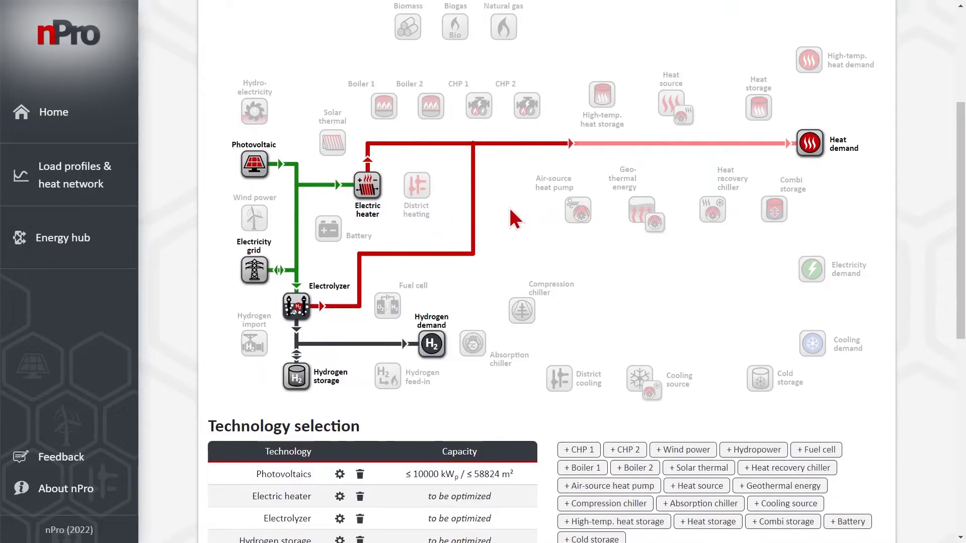
scroll(497, 236, "down", 2)
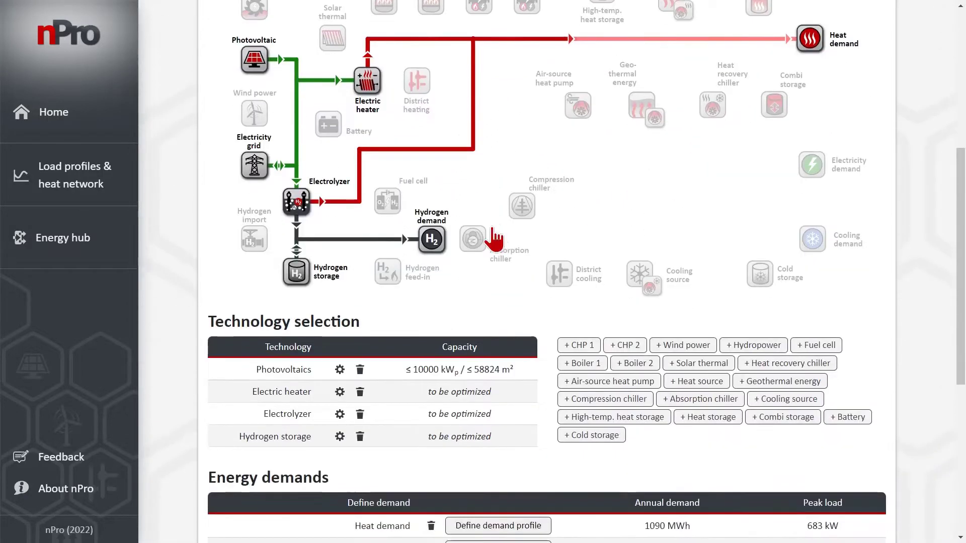
scroll(496, 239, "down", 2)
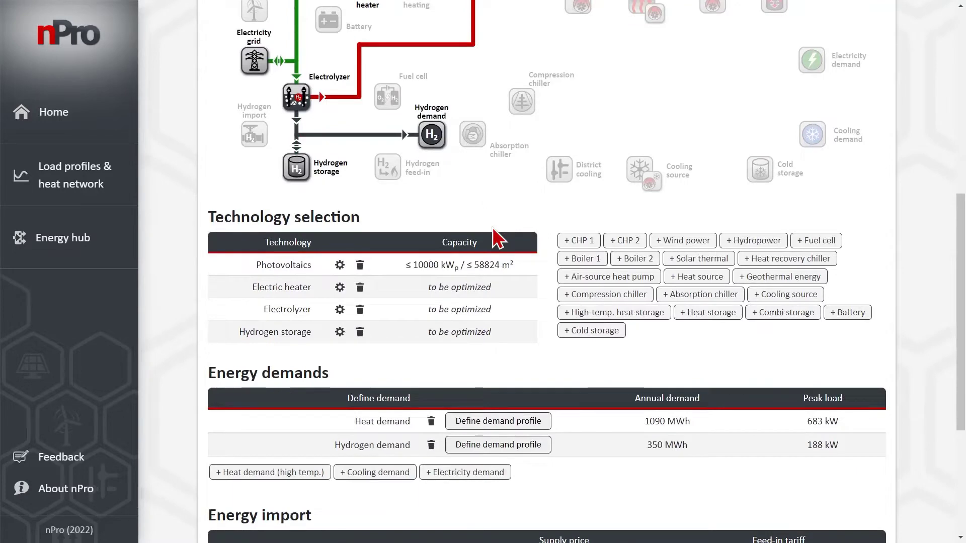
scroll(493, 236, "down", 4)
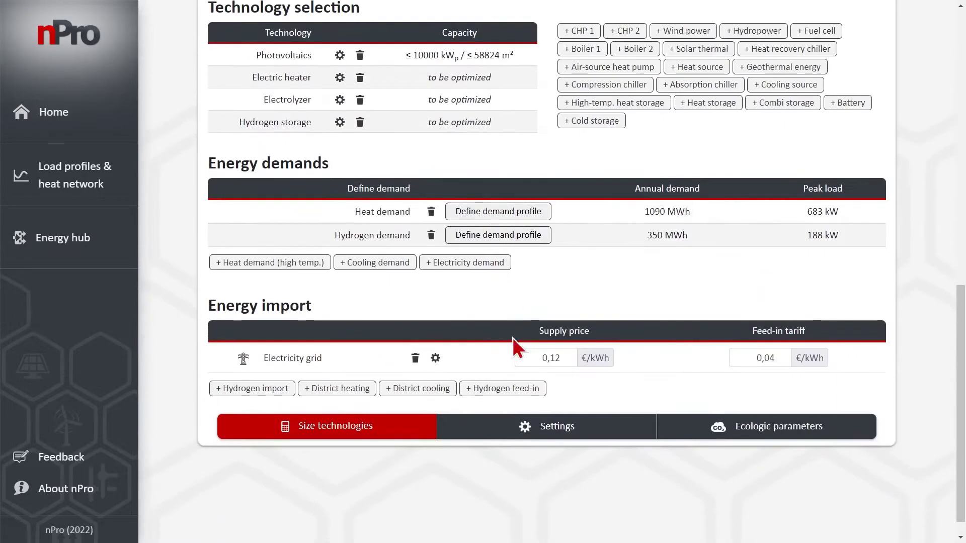
left_click_drag(521, 360, 568, 362)
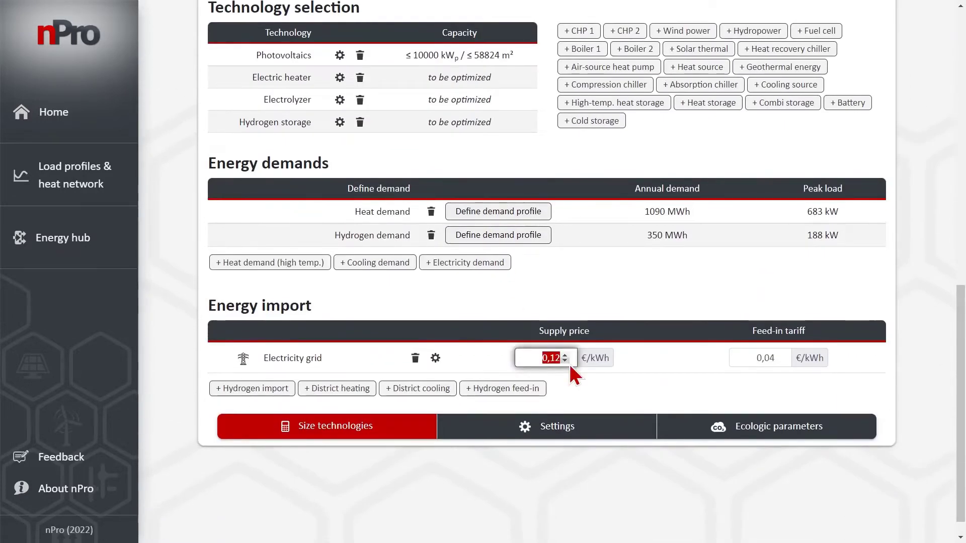
type("0,2")
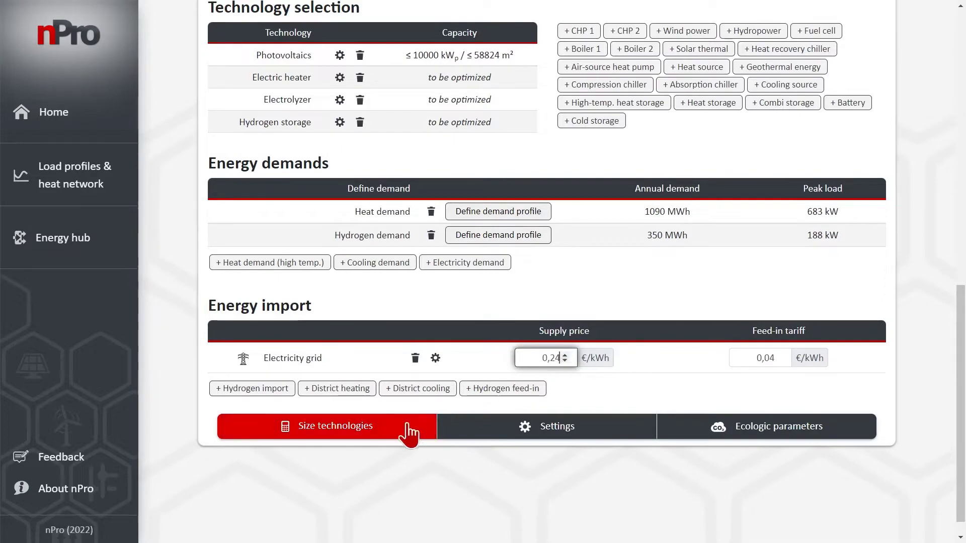
left_click(407, 425)
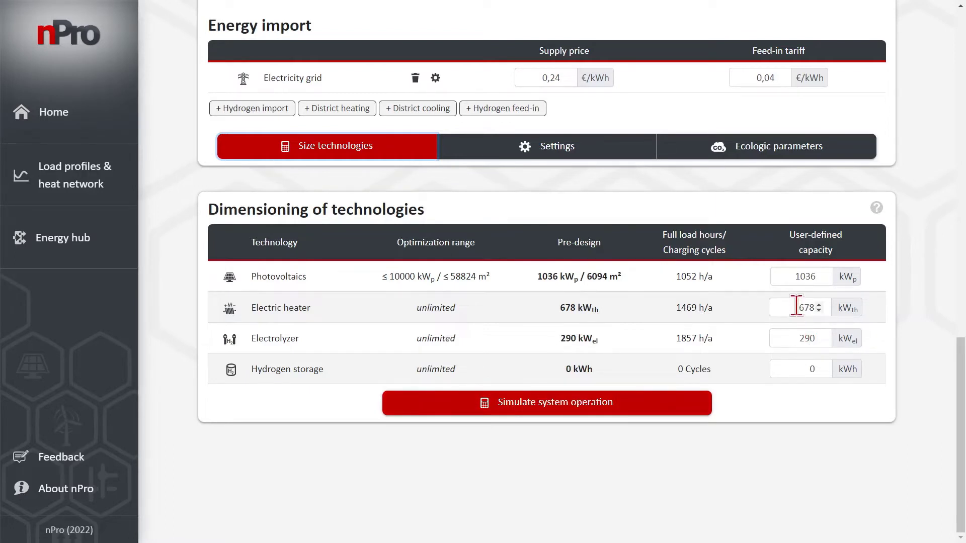
Set the user-defined photovoltaics capacity to 1200 kWp and simulate the system operation
left_click_drag(789, 276, 821, 267)
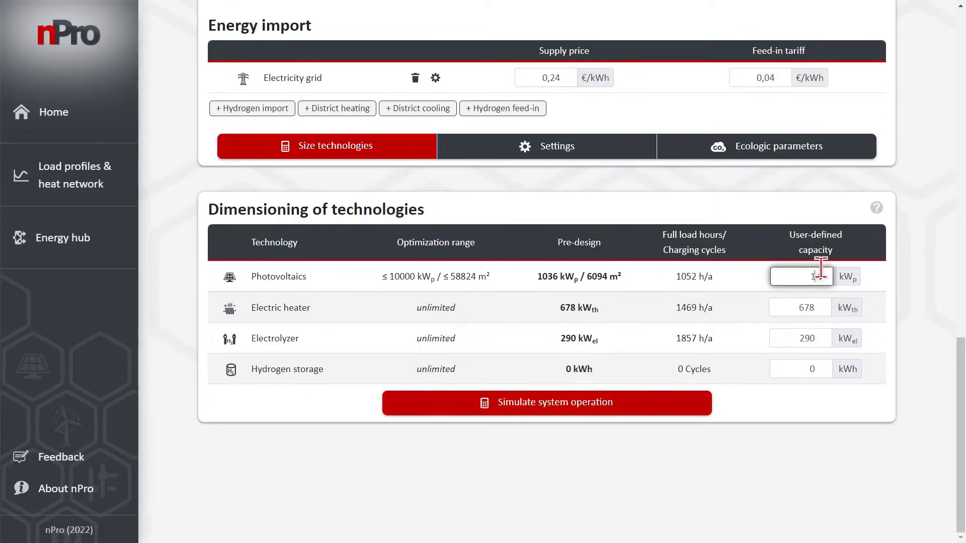
left_click(786, 405)
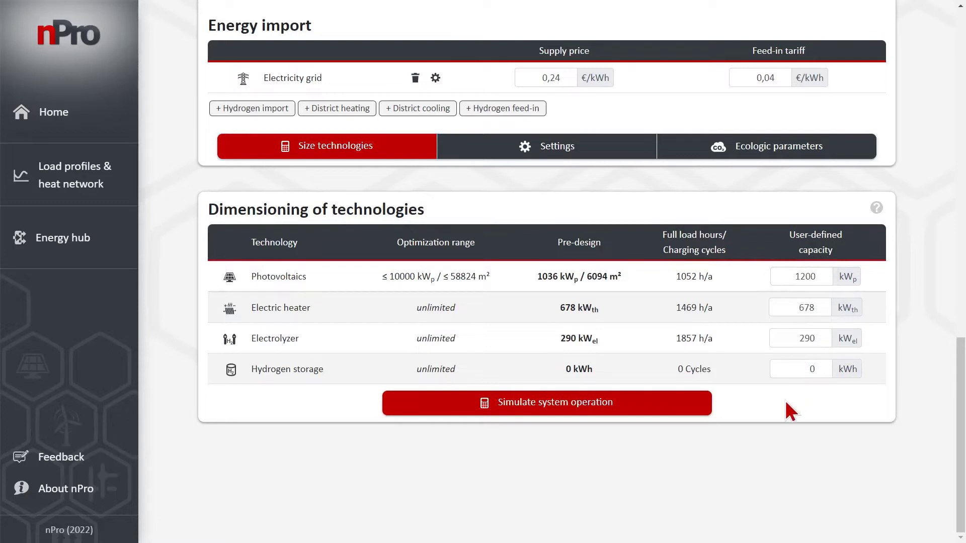
left_click(629, 402)
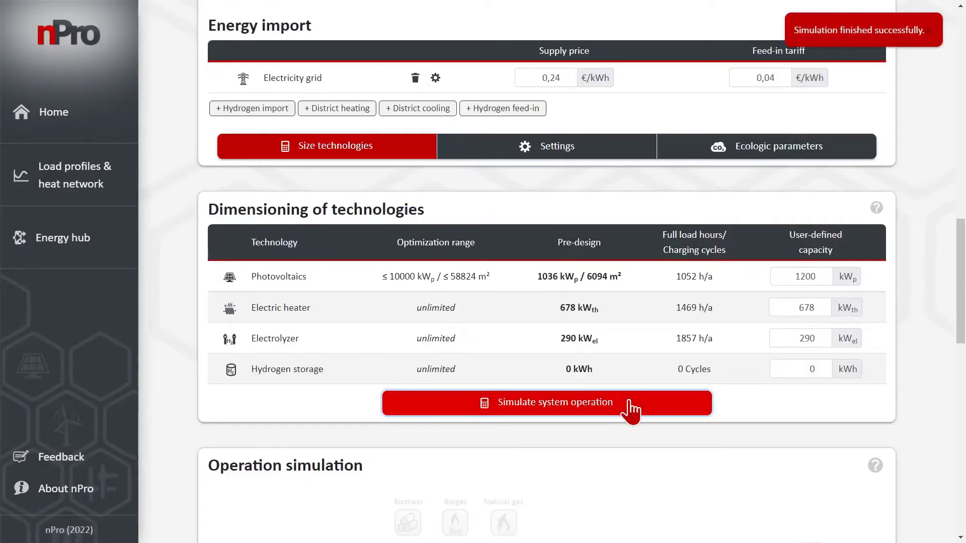
Examine the simulated energy flows and plot the photovoltaics' electricity generation as a heatmap
scroll(632, 411, "down", 1)
scroll(632, 410, "down", 7)
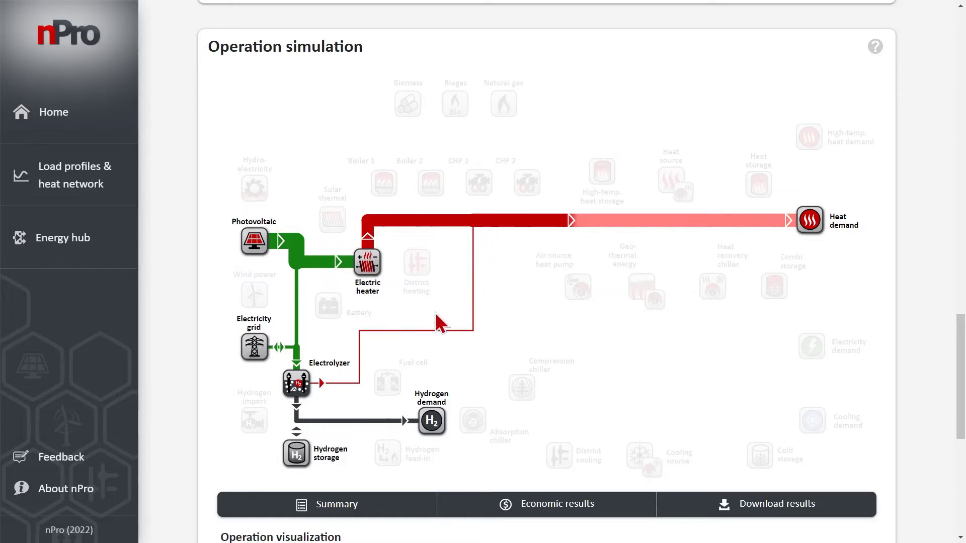
scroll(439, 318, "down", 2)
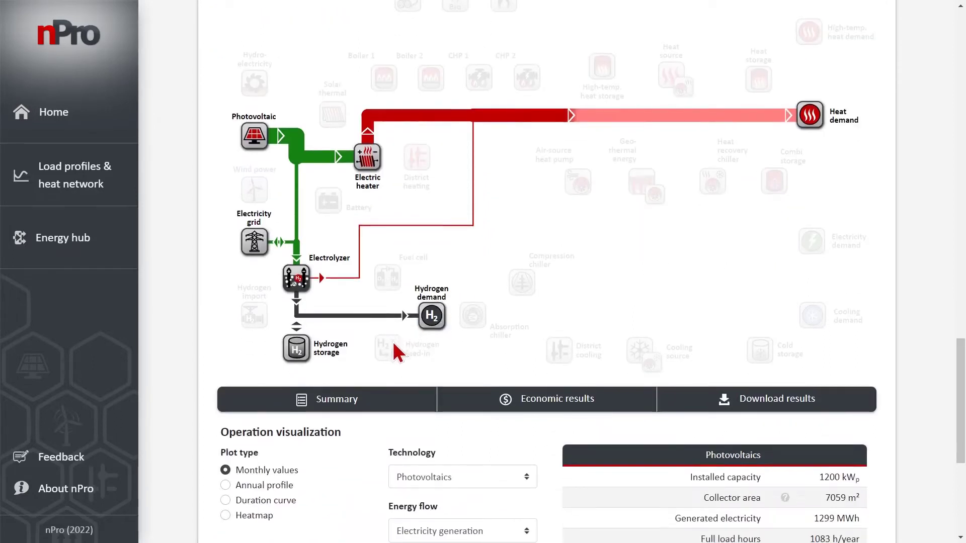
scroll(394, 343, "down", 2)
scroll(385, 356, "down", 2)
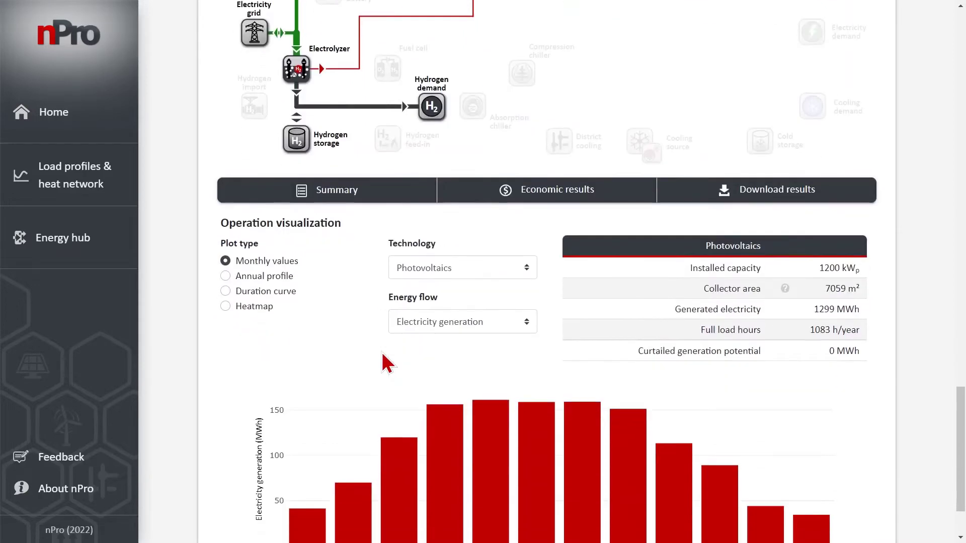
scroll(388, 360, "down", 2)
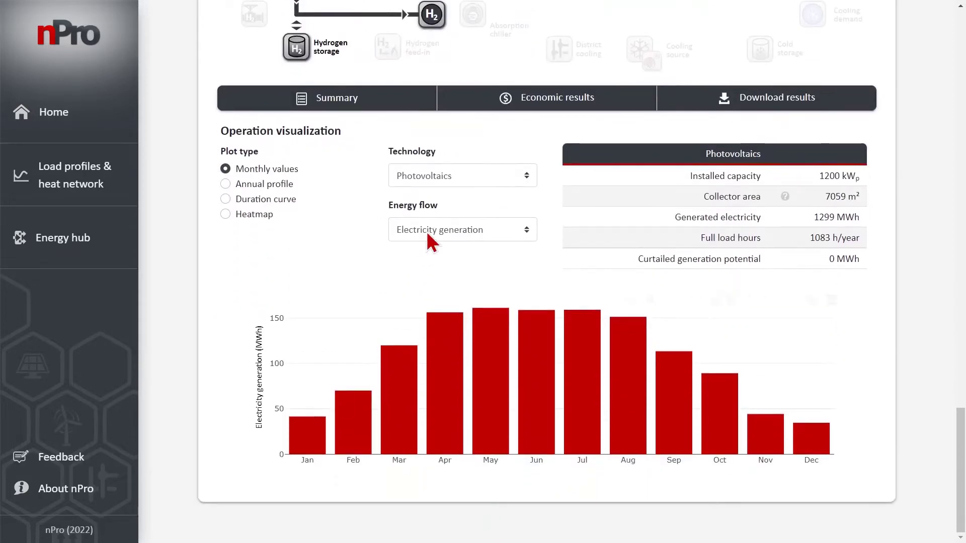
left_click(258, 219)
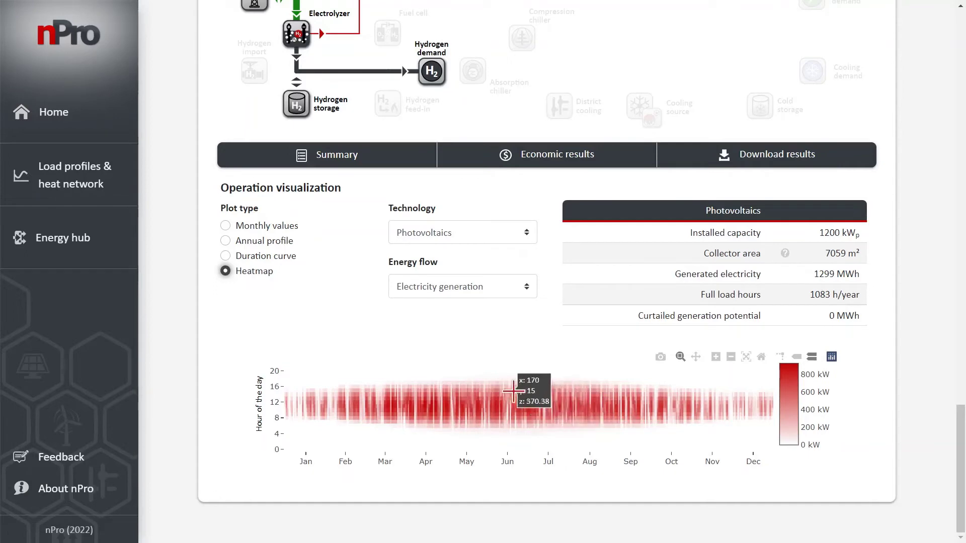
Show the operation heatmap and key figures for the electrolyzer
scroll(554, 312, "up", 1)
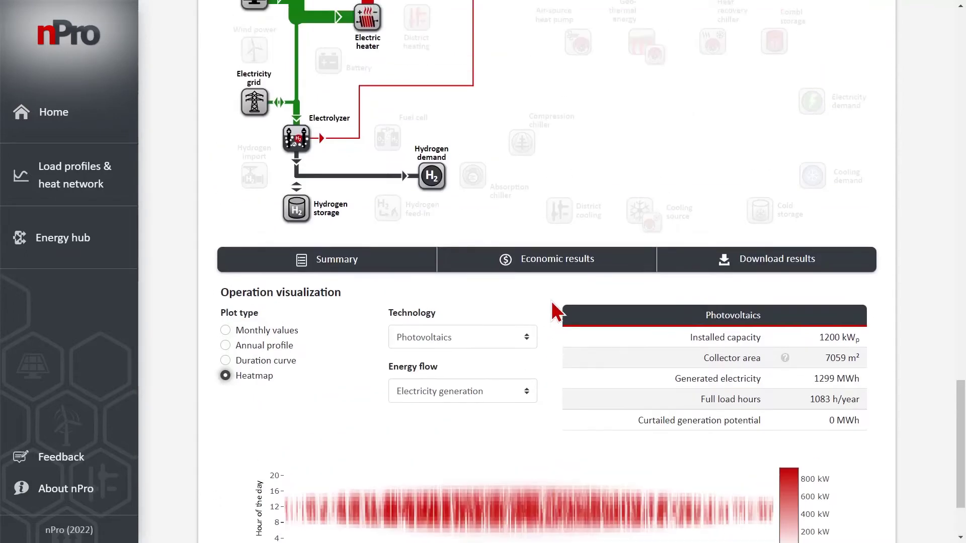
left_click(504, 344)
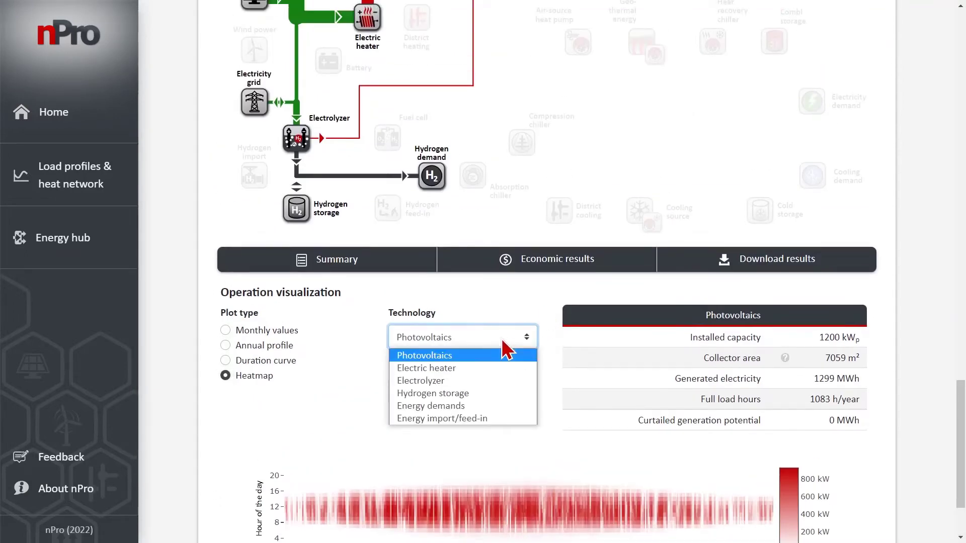
left_click(495, 380)
scroll(589, 381, "down", 2)
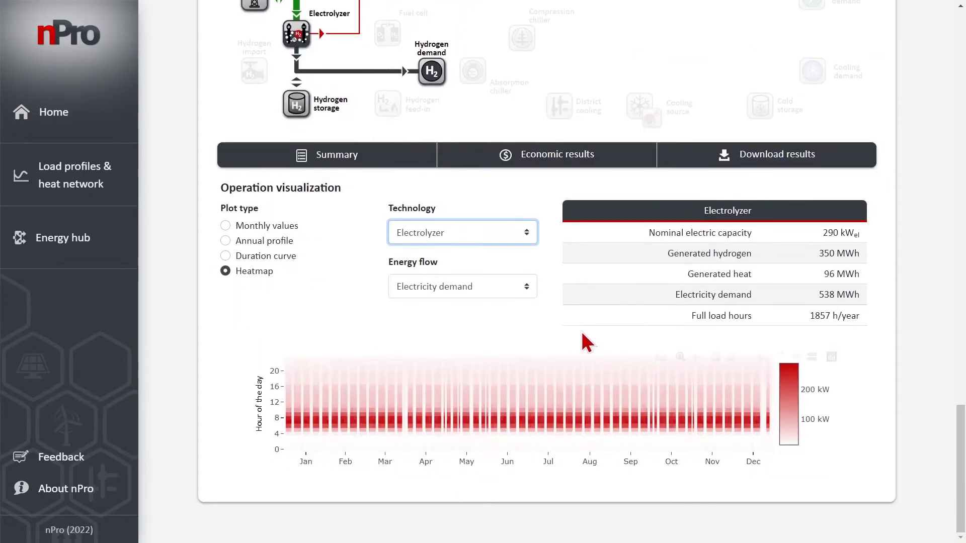
Show the energy demands as heatmaps, first the heat demand and then the hydrogen demand
left_click(490, 237)
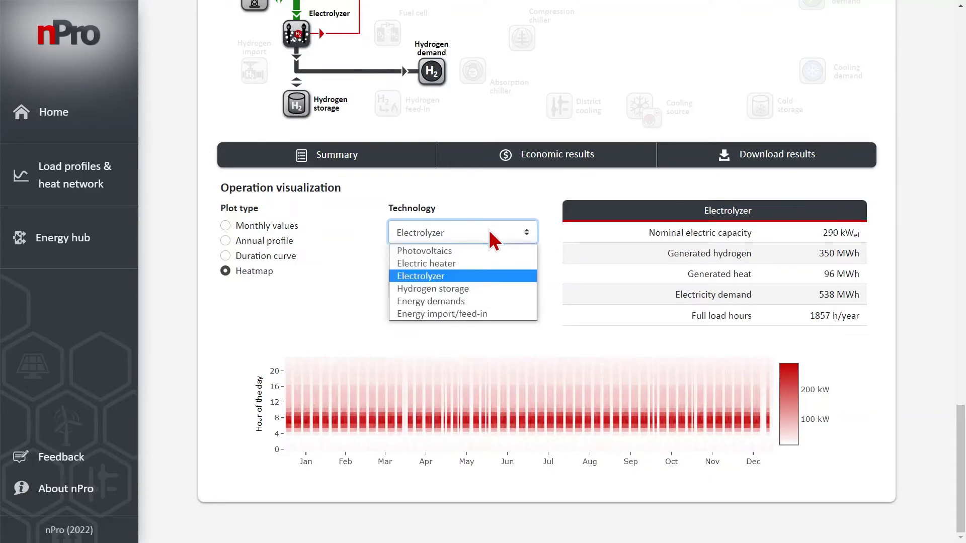
left_click(484, 301)
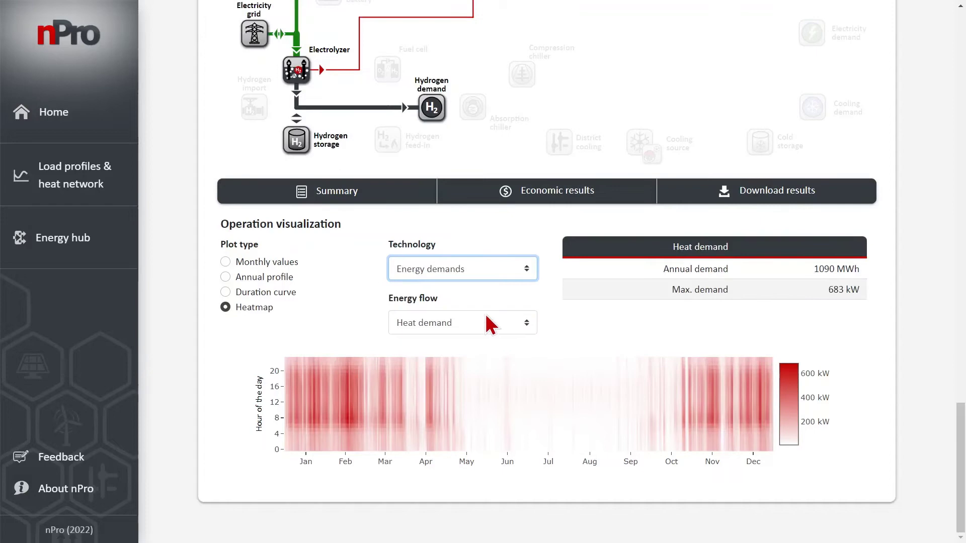
left_click(484, 330)
left_click(477, 353)
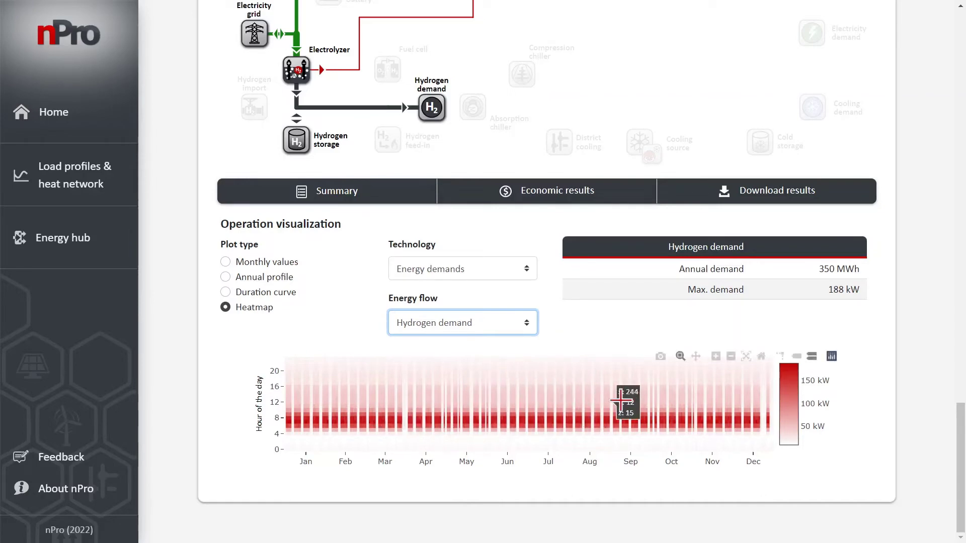
left_click(571, 323)
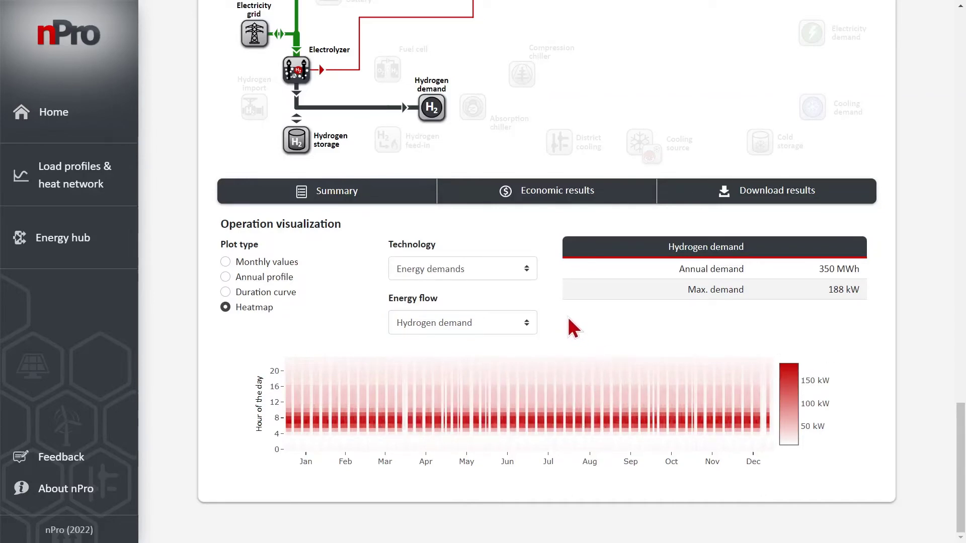
Review the result summary's energy imports, feed-ins, heat generation, emissions and primary energy, and close it
scroll(554, 319, "up", 4)
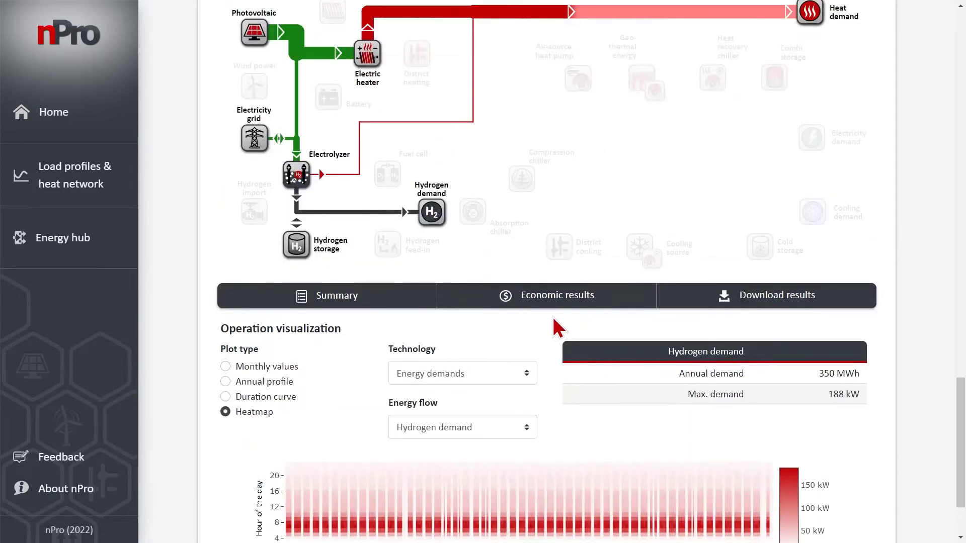
left_click(373, 400)
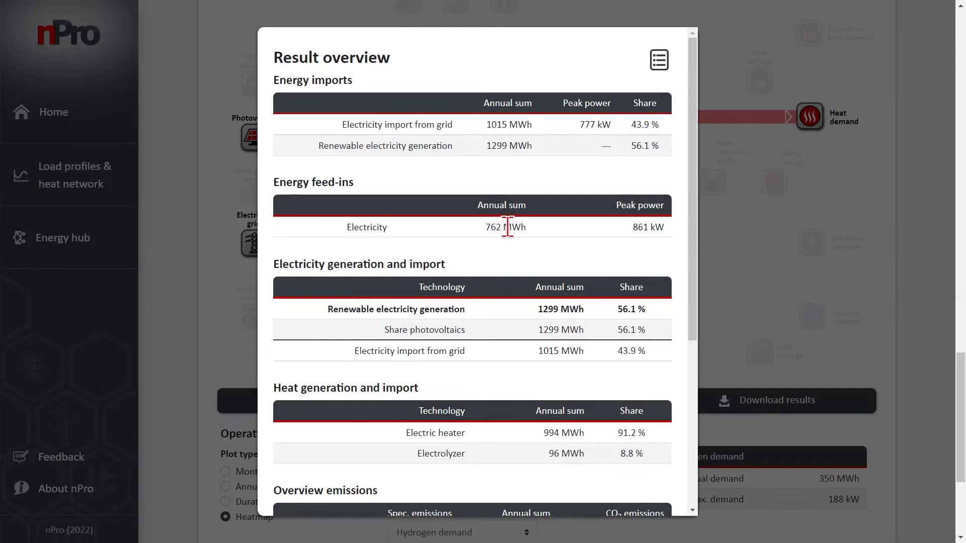
scroll(507, 226, "down", 2)
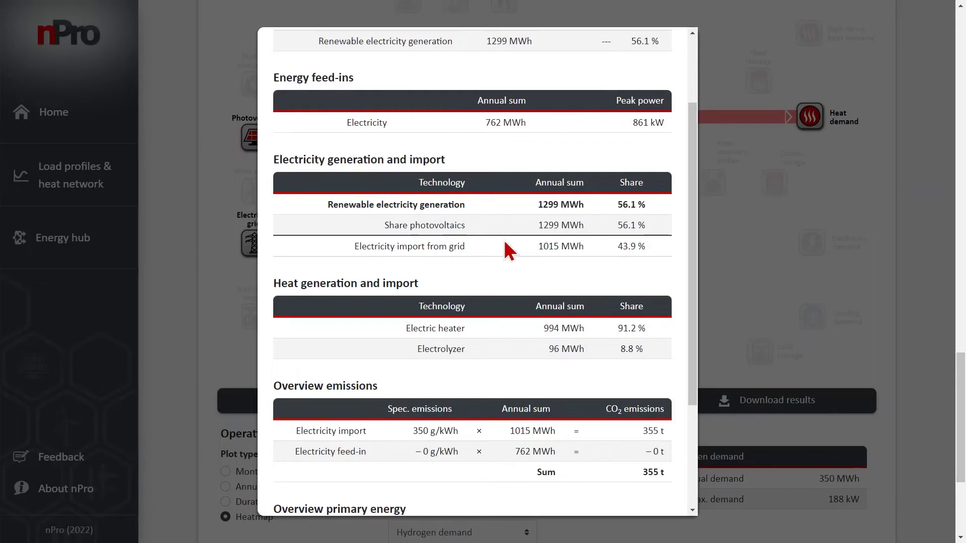
scroll(509, 249, "down", 2)
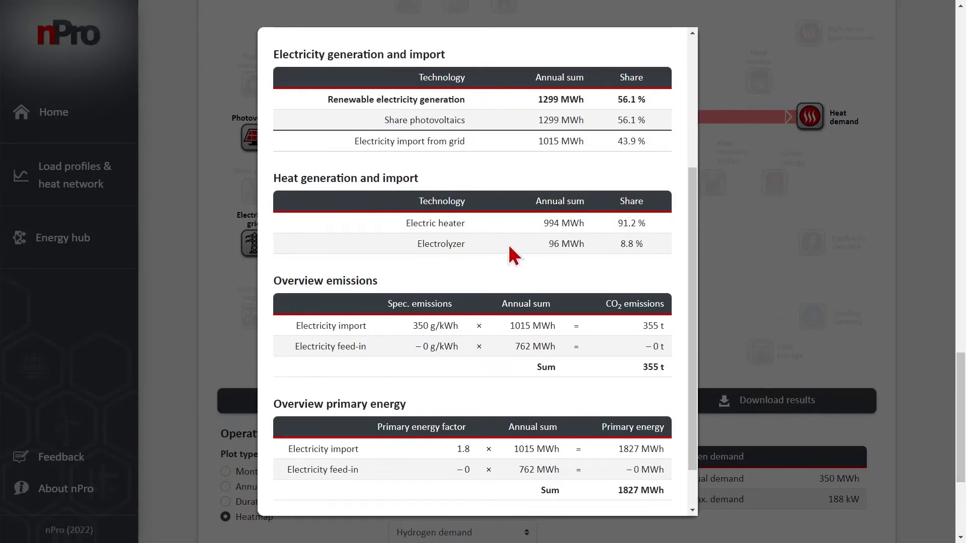
scroll(559, 249, "down", 1)
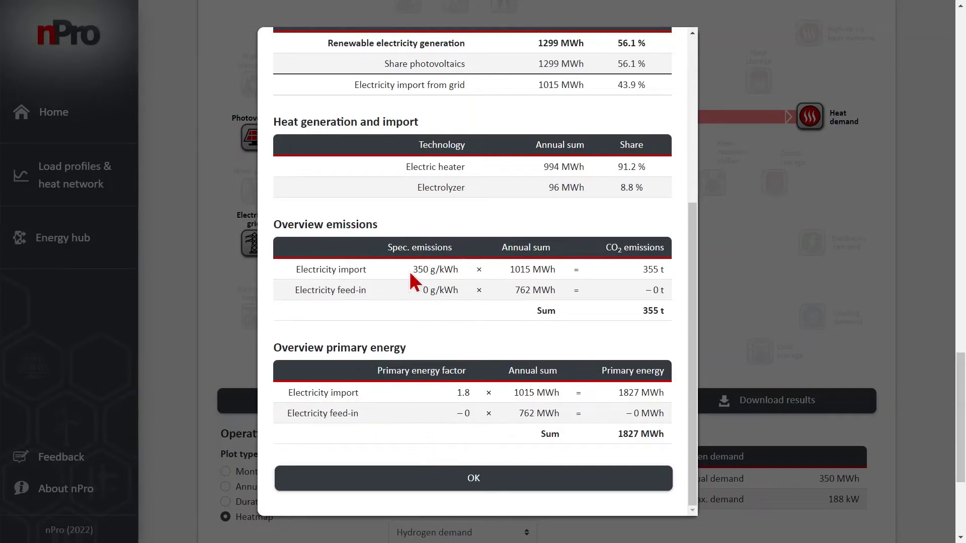
left_click(504, 481)
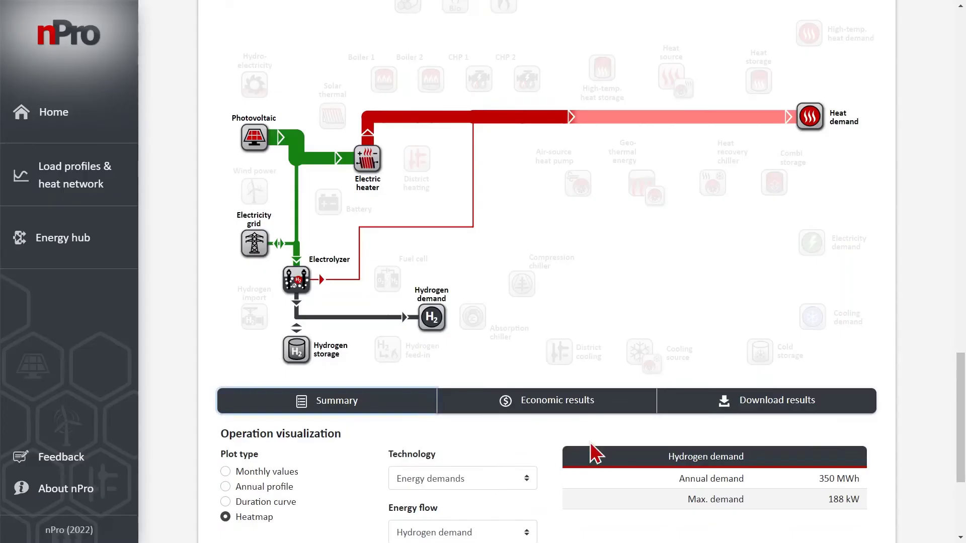
Open the economic results and examine the annual balance, cost and revenue bars, cash flow table and net present value chart
scroll(591, 417, "down", 2)
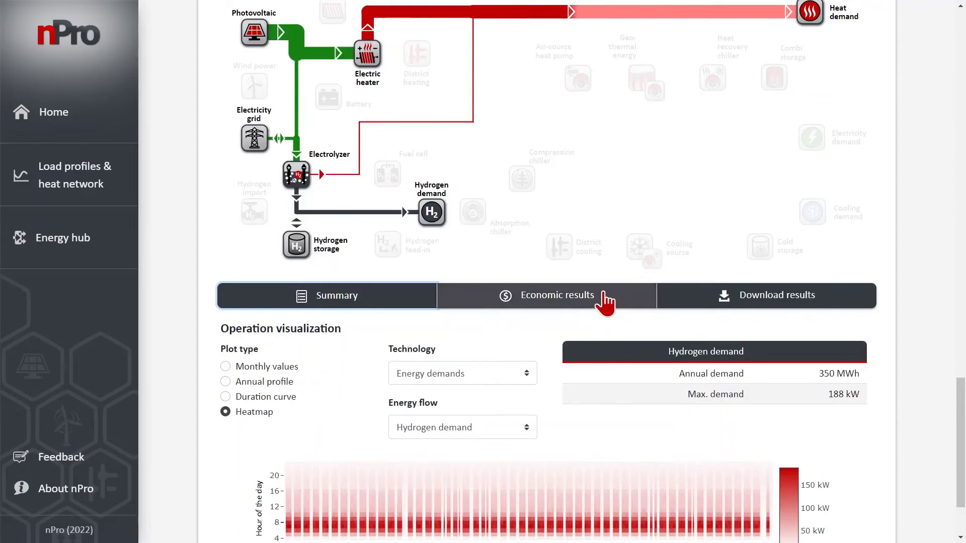
left_click(606, 300)
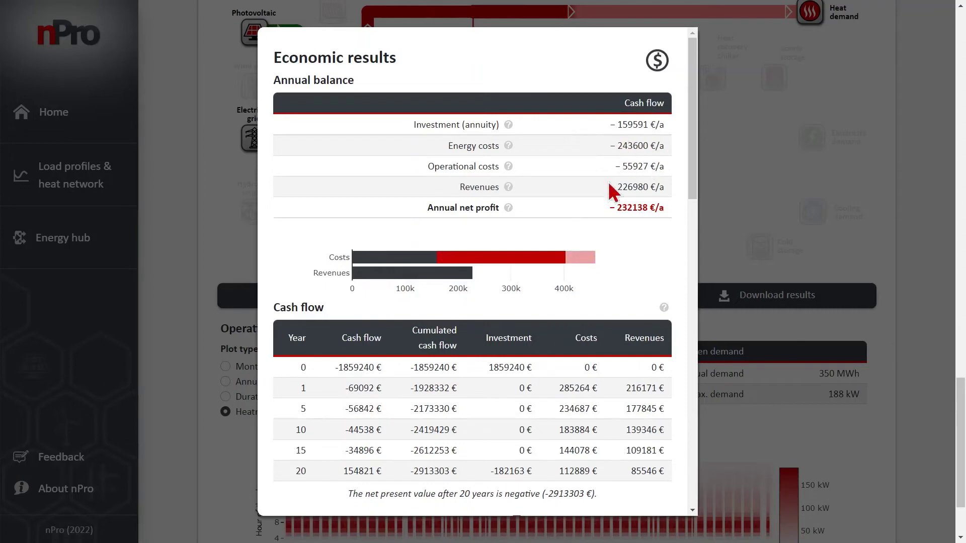
mouse_move(533, 272)
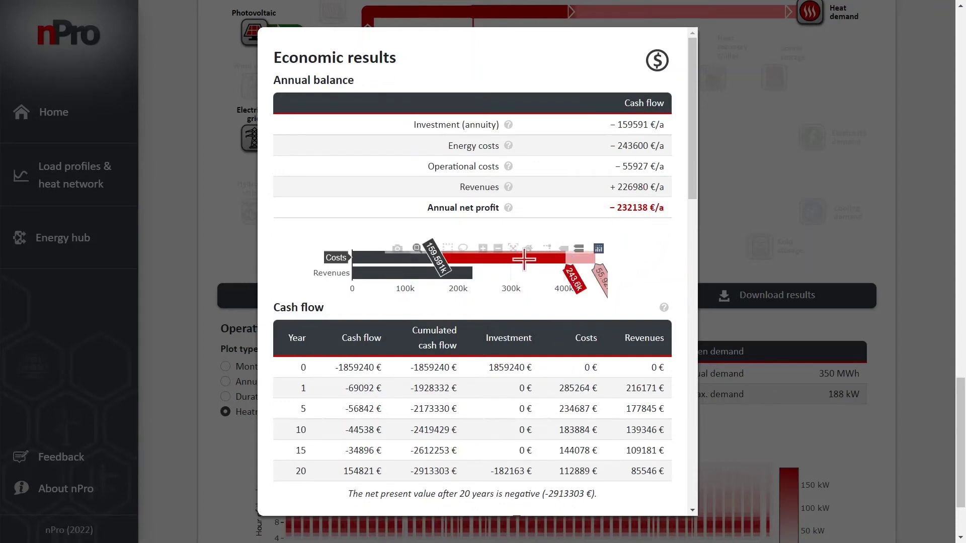
left_click_drag(691, 167, 690, 174)
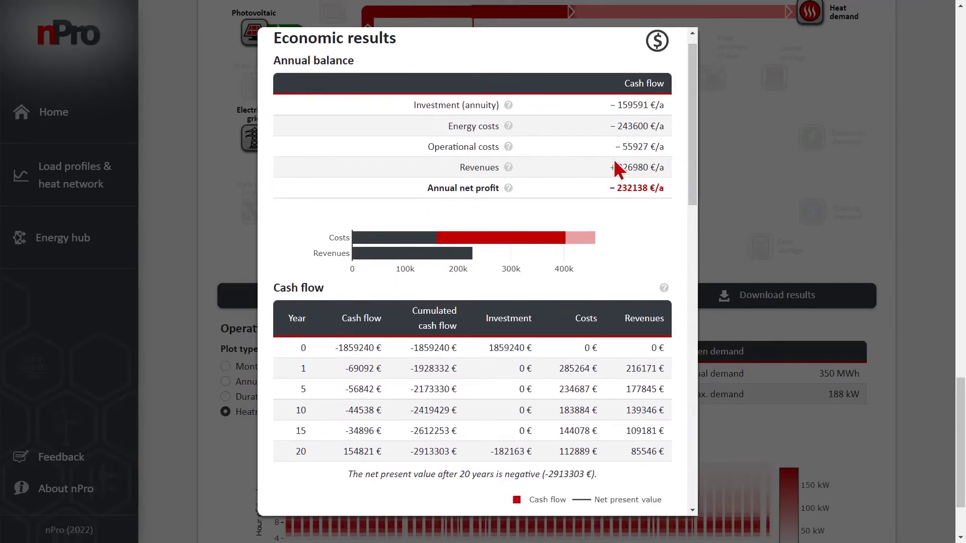
left_click_drag(693, 151, 696, 211)
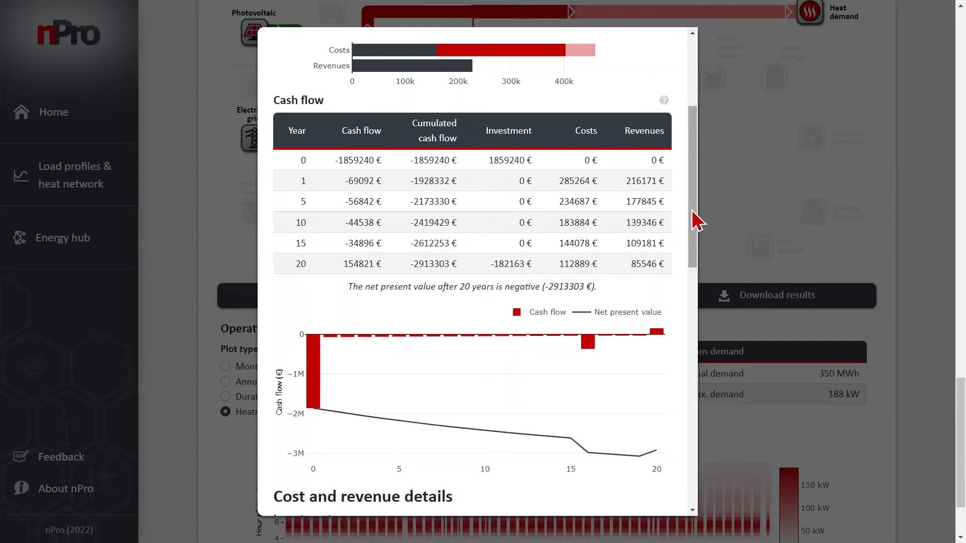
left_click_drag(695, 215, 695, 224)
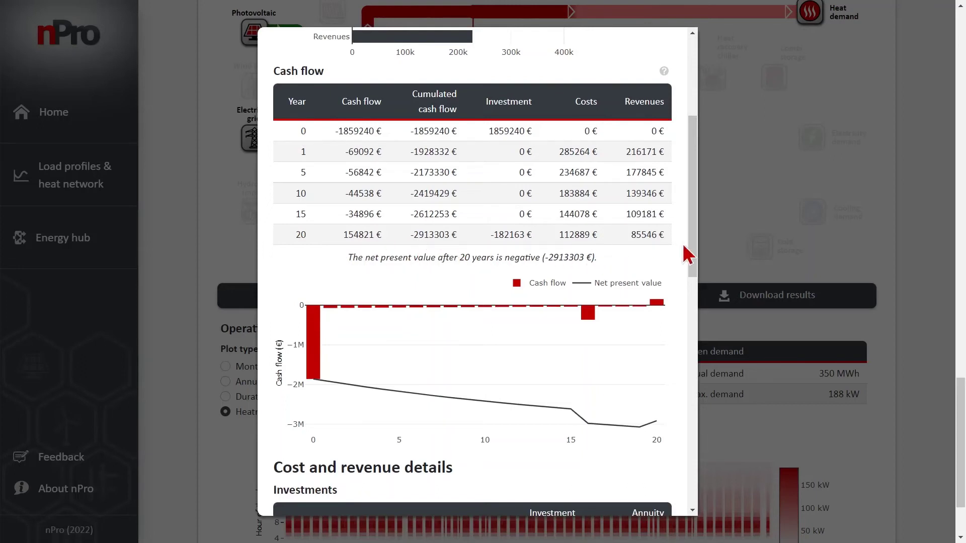
left_click_drag(696, 245, 692, 282)
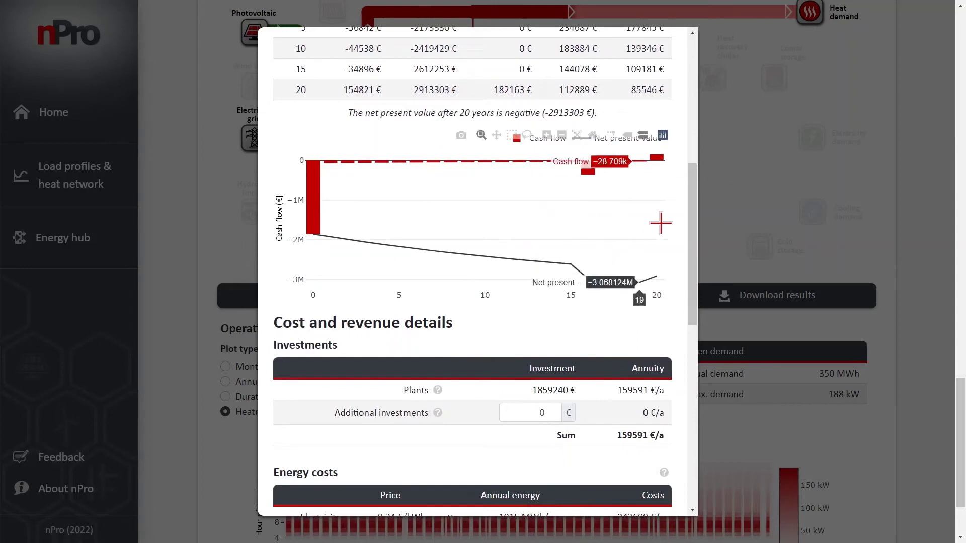
Examine the cost and revenue details, including investments, energy costs, operational costs, revenues and plant investments
left_click_drag(696, 225, 683, 279)
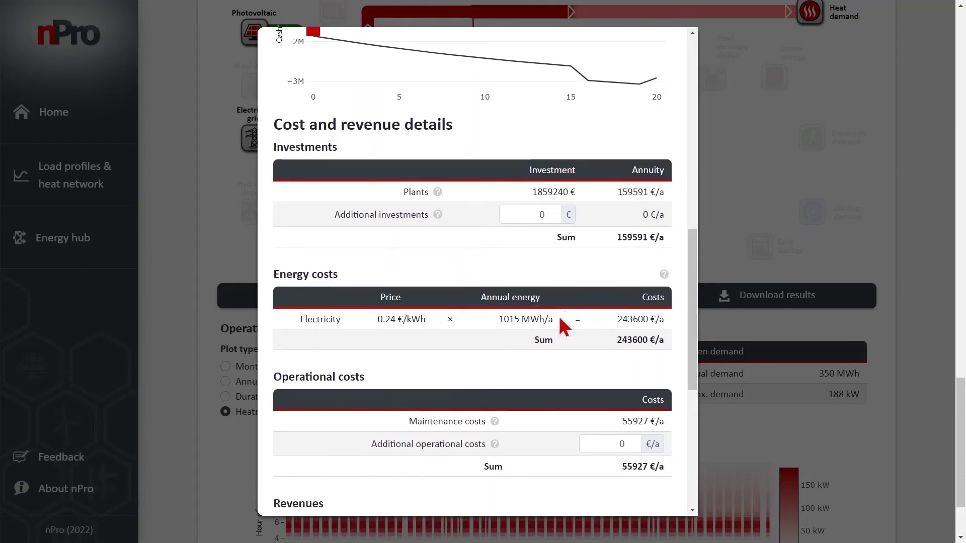
scroll(527, 343, "down", 2)
scroll(527, 343, "down", 2)
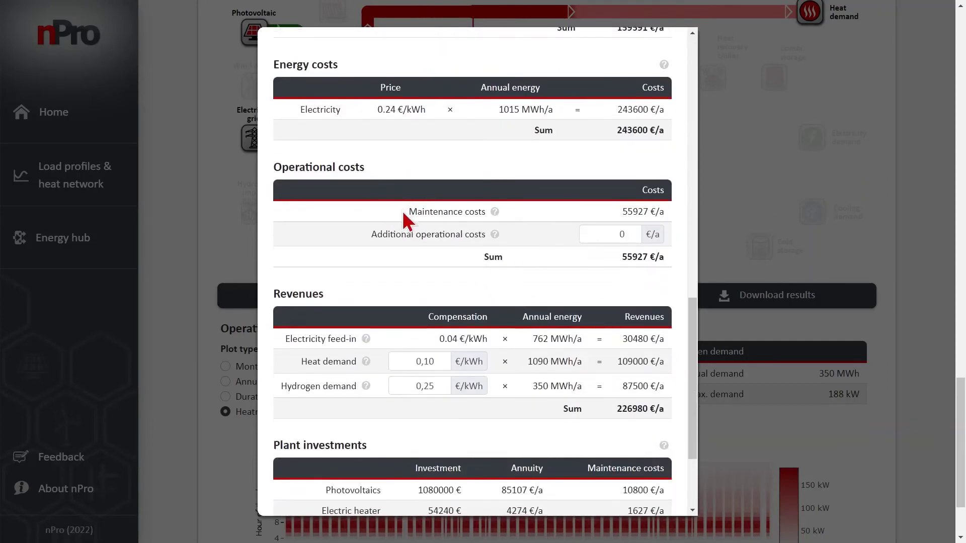
scroll(438, 251, "down", 2)
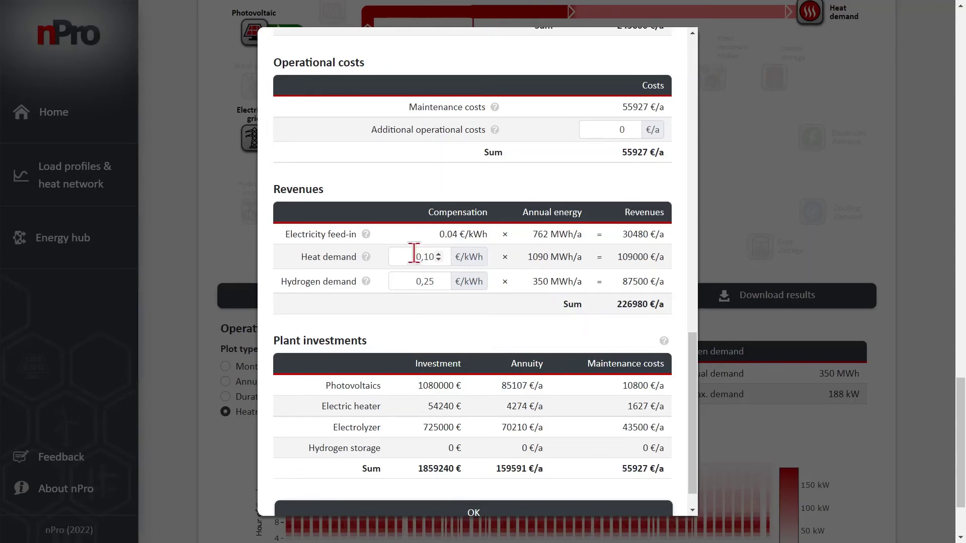
Try a heat demand compensation of 0,2 €/kWh, check the cash flow chart, and raise the compensation to 0,32 €/kWh
left_click_drag(407, 258, 442, 262)
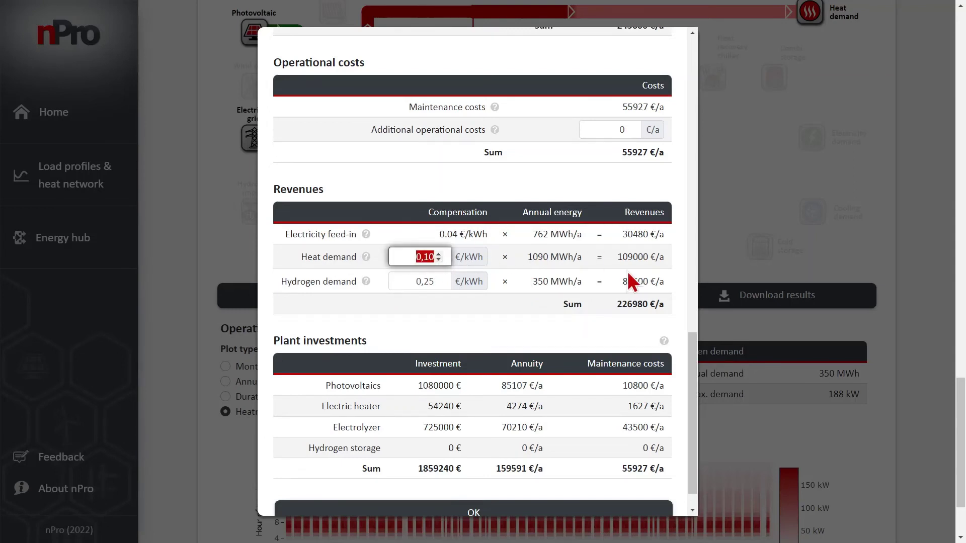
type("0,")
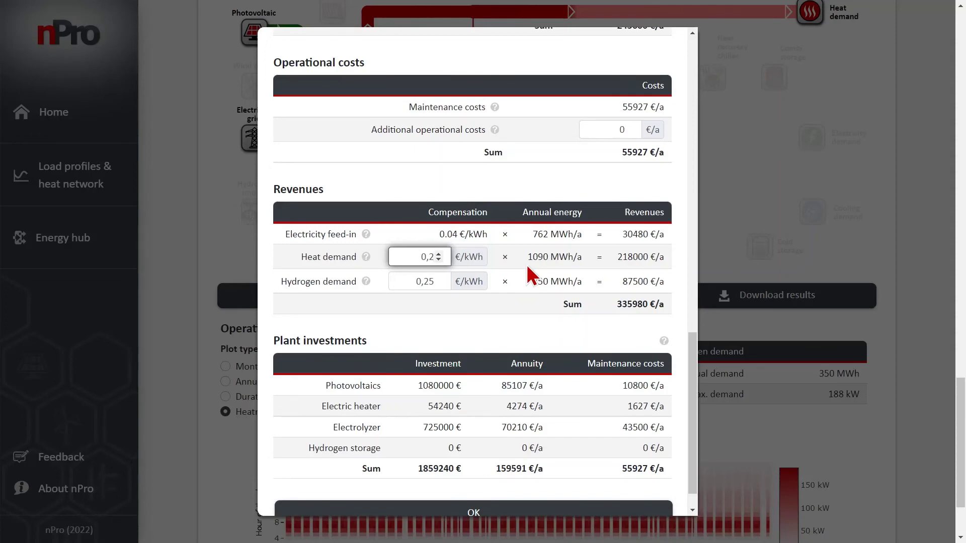
scroll(526, 264, "up", 8)
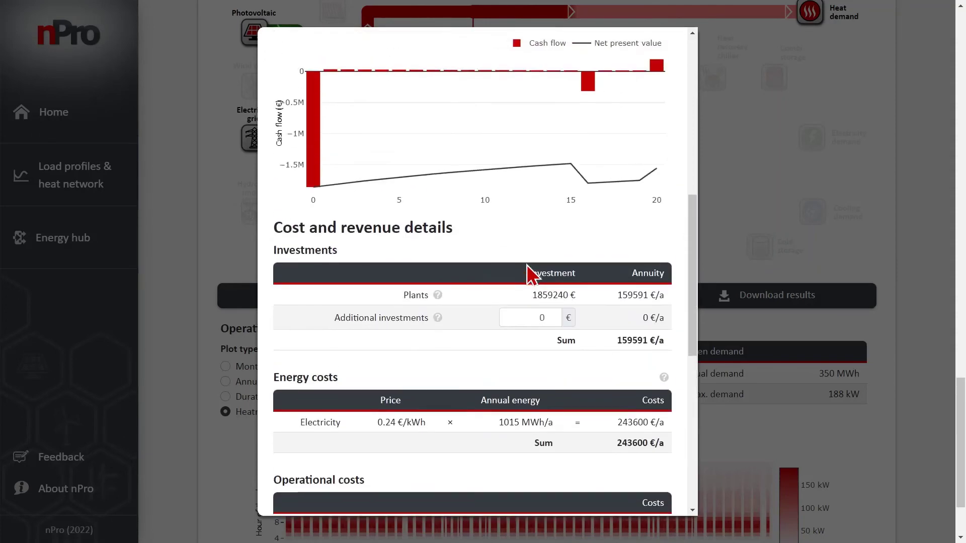
scroll(527, 264, "down", 6)
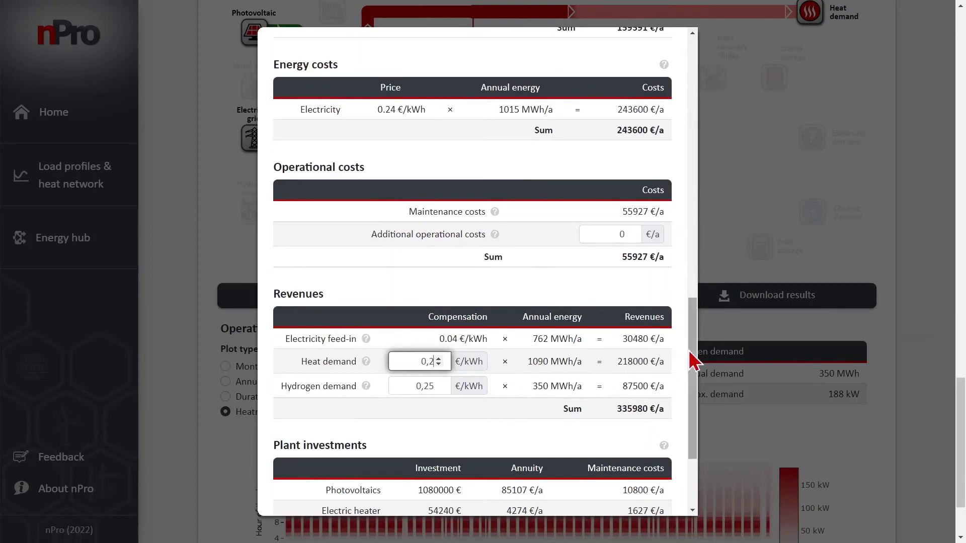
scroll(569, 341, "up", 7)
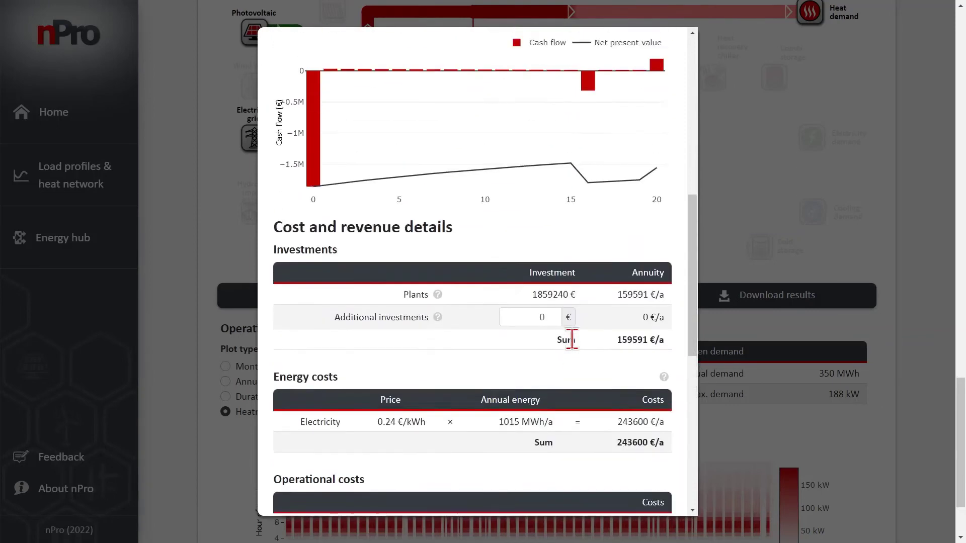
scroll(578, 350, "up", 2)
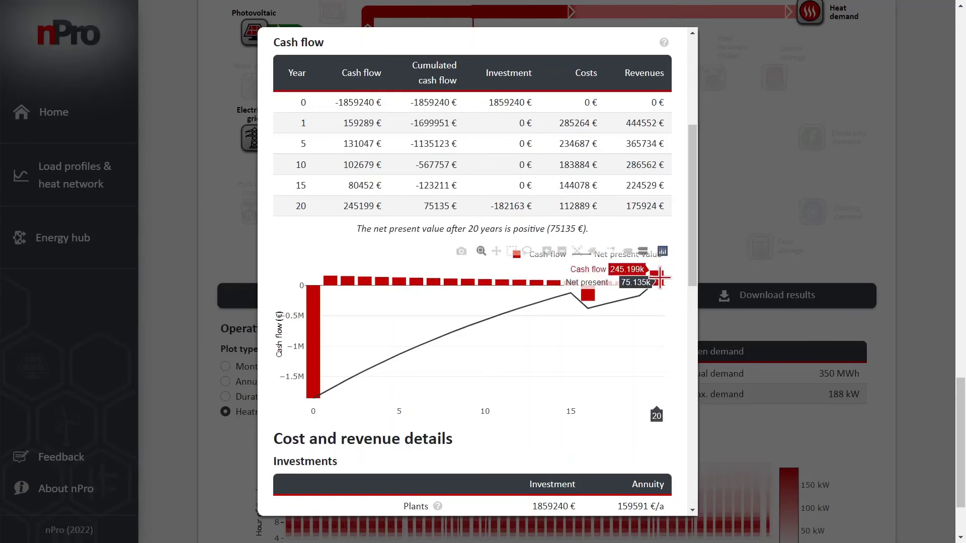
Review the updated revenues, cash flow and annual net profit, and close the economic results
scroll(653, 186, "down", 2)
scroll(559, 327, "down", 10)
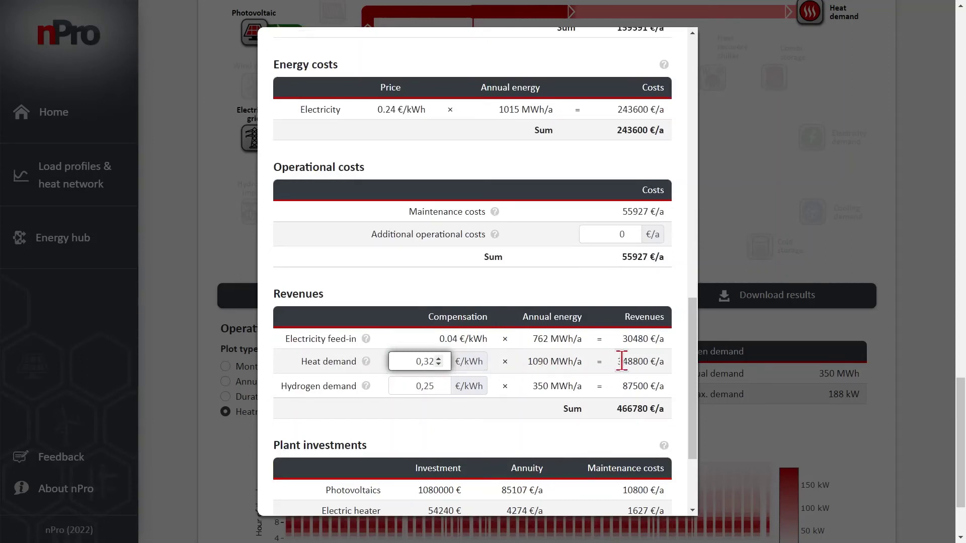
left_click_drag(691, 361, 690, 206)
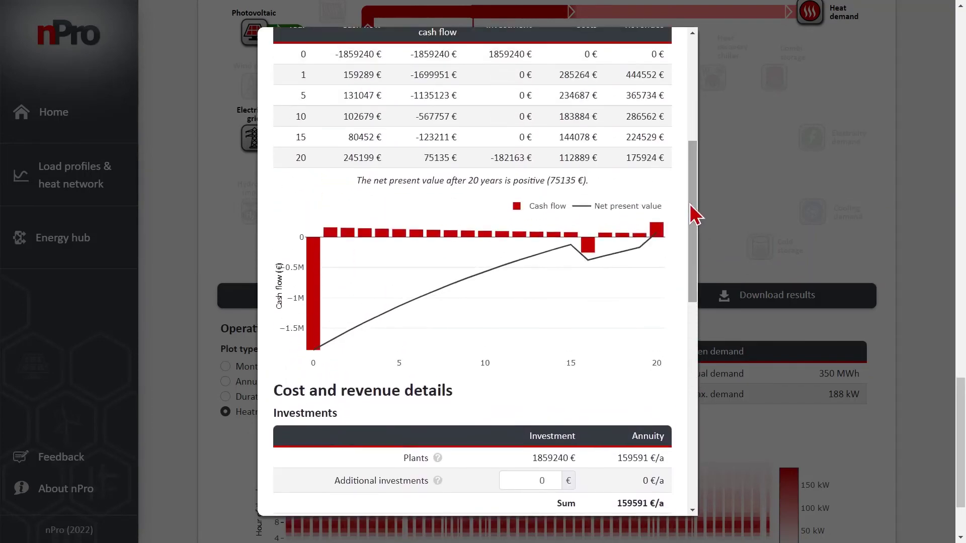
left_click_drag(693, 158, 696, 89)
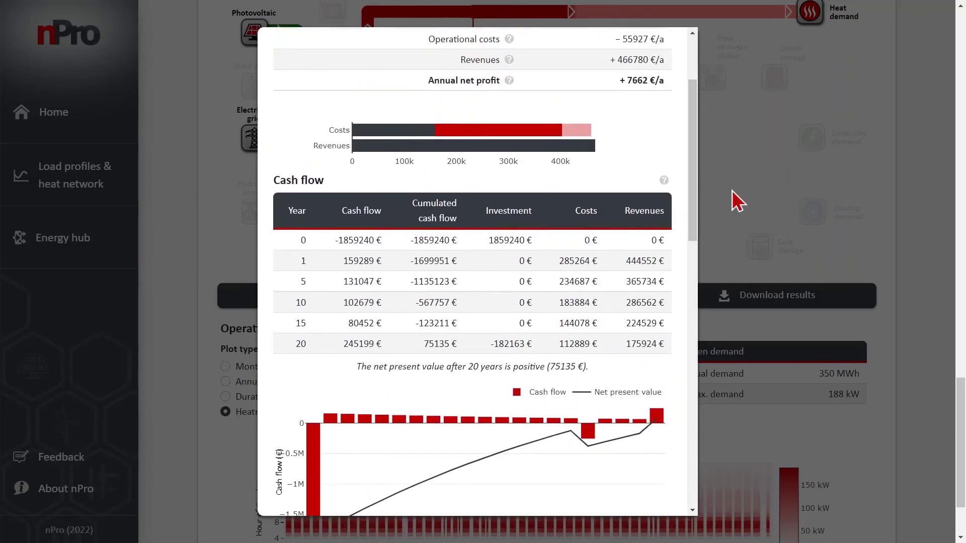
left_click(780, 334)
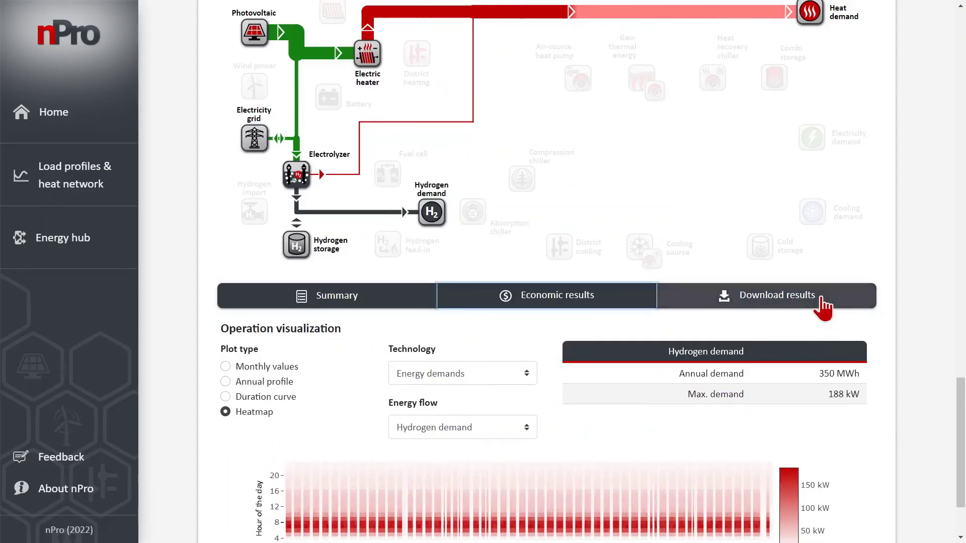